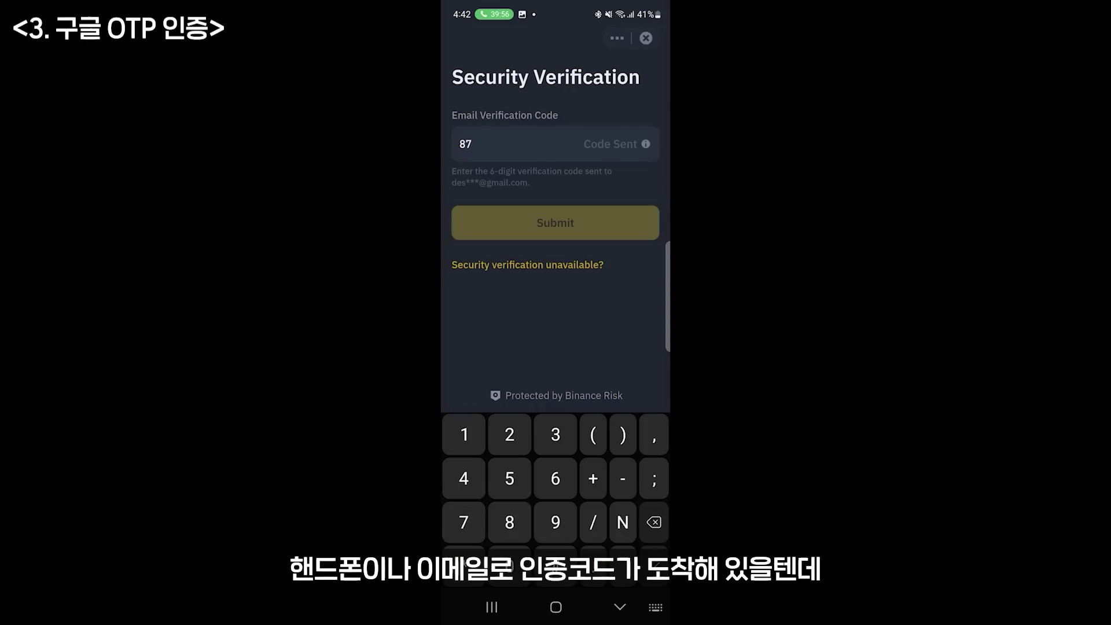
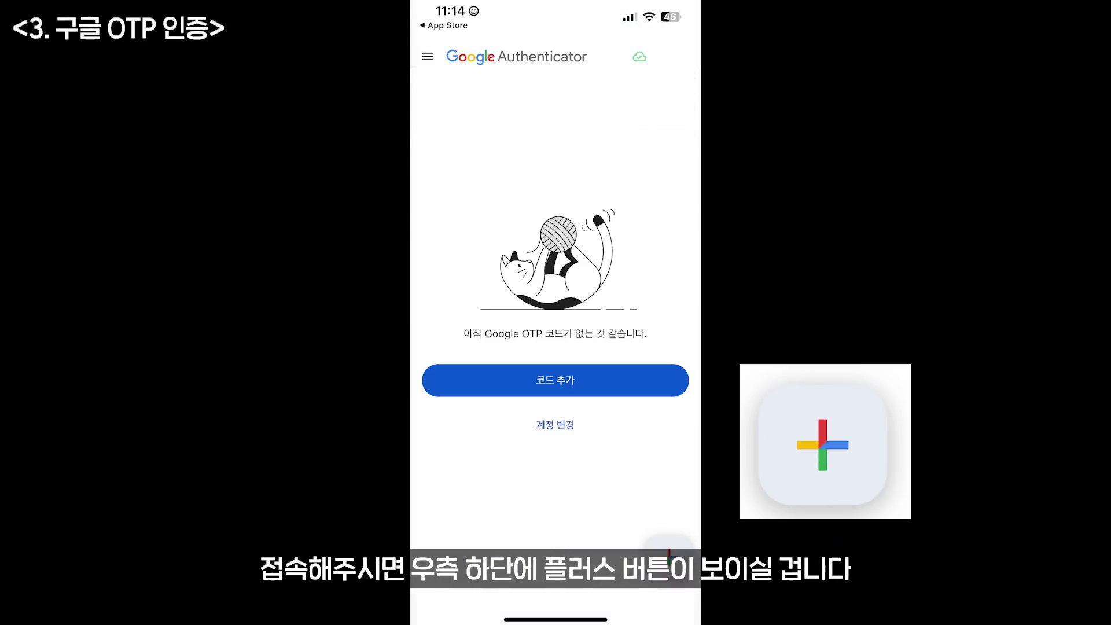
- Enter the security verification code, then bring up Google Authenticator's options for adding a new code
click(668, 556)
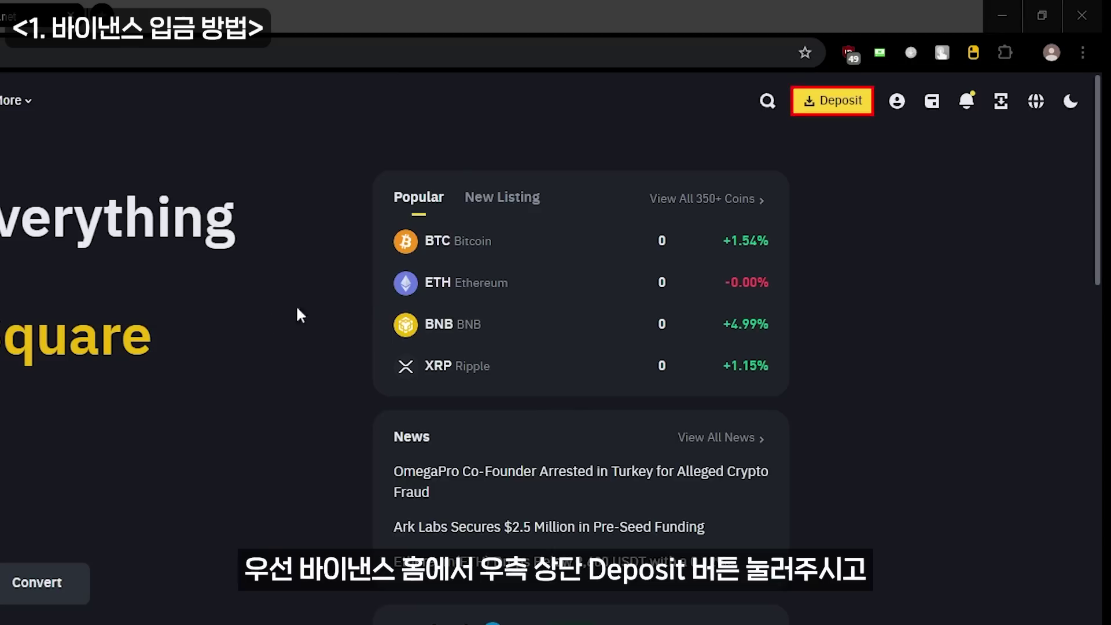
- Under Deposit Crypto, select USDT and the TRX network to display its deposit address
click(812, 105)
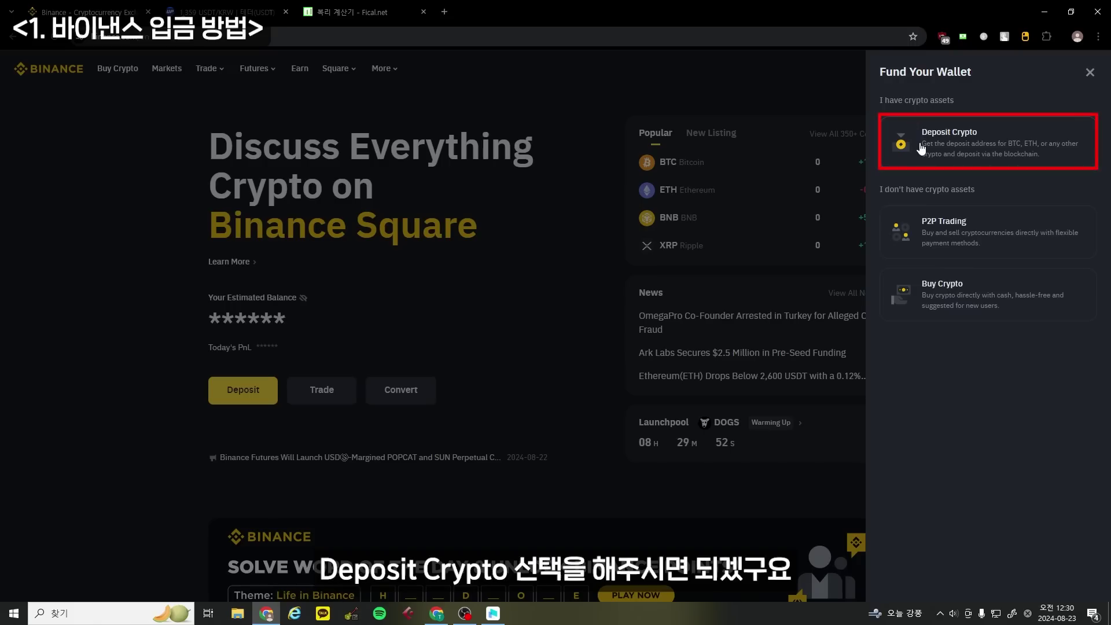
click(921, 144)
click(345, 213)
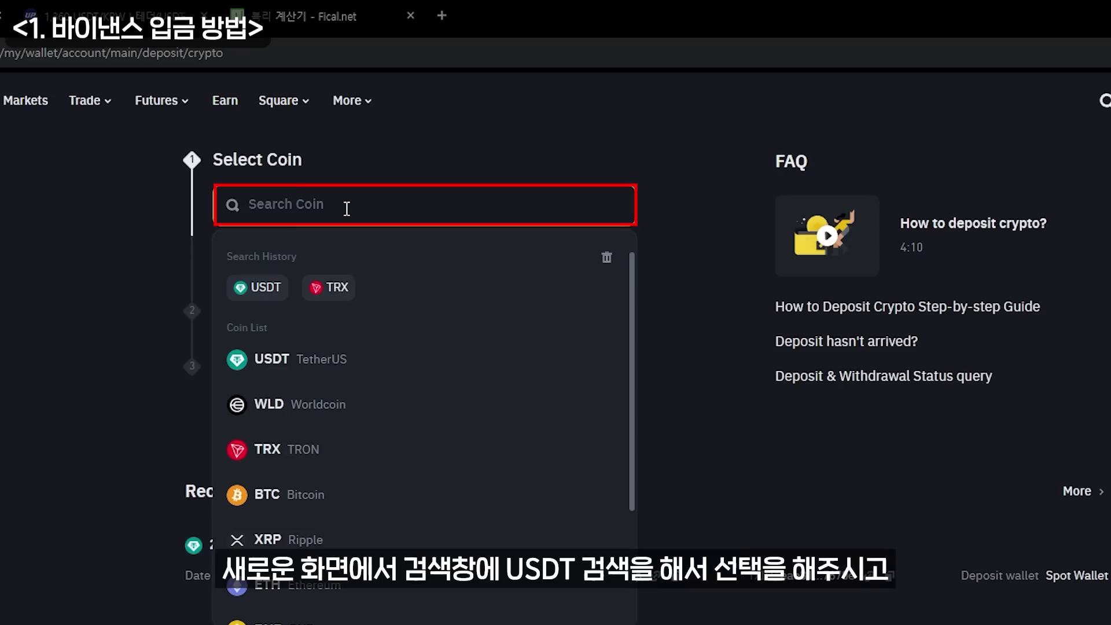
text(usdt)
click(363, 285)
click(397, 208)
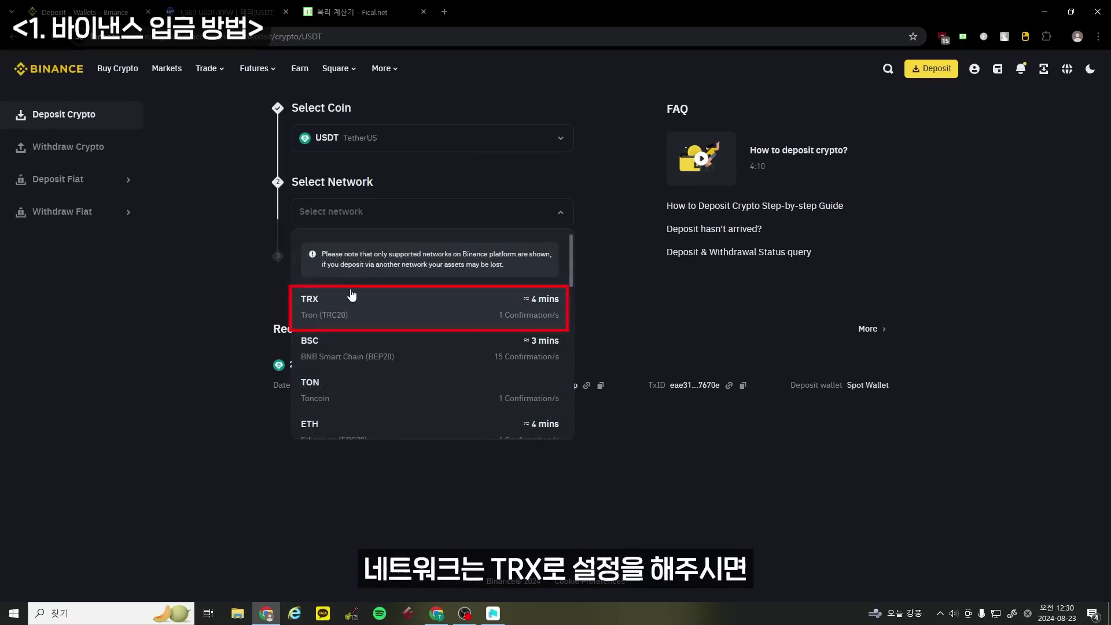
click(351, 298)
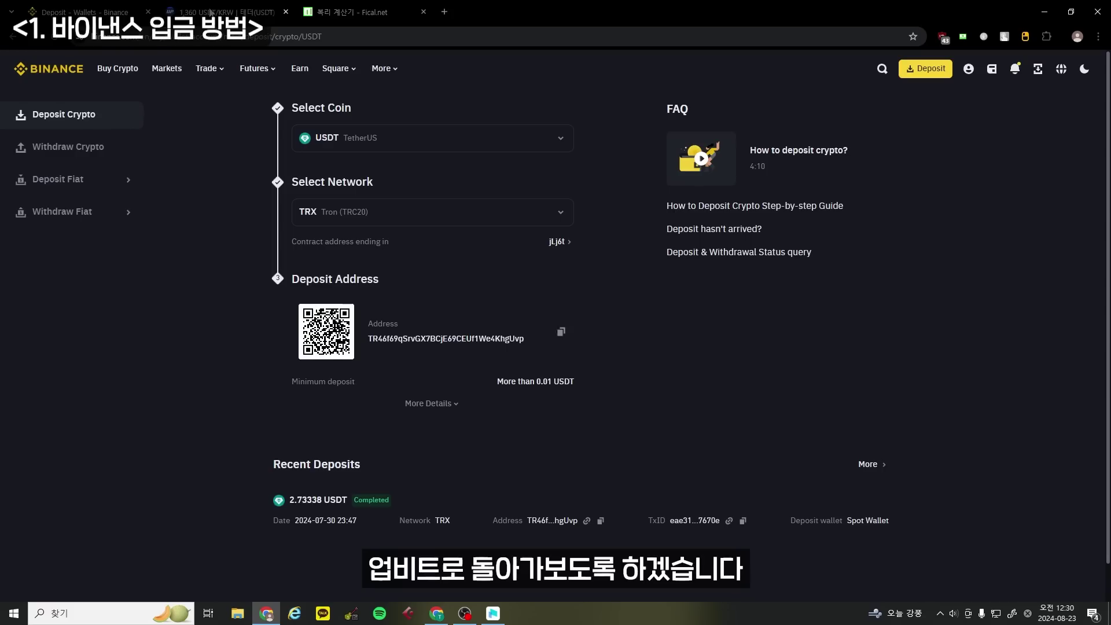
click(211, 12)
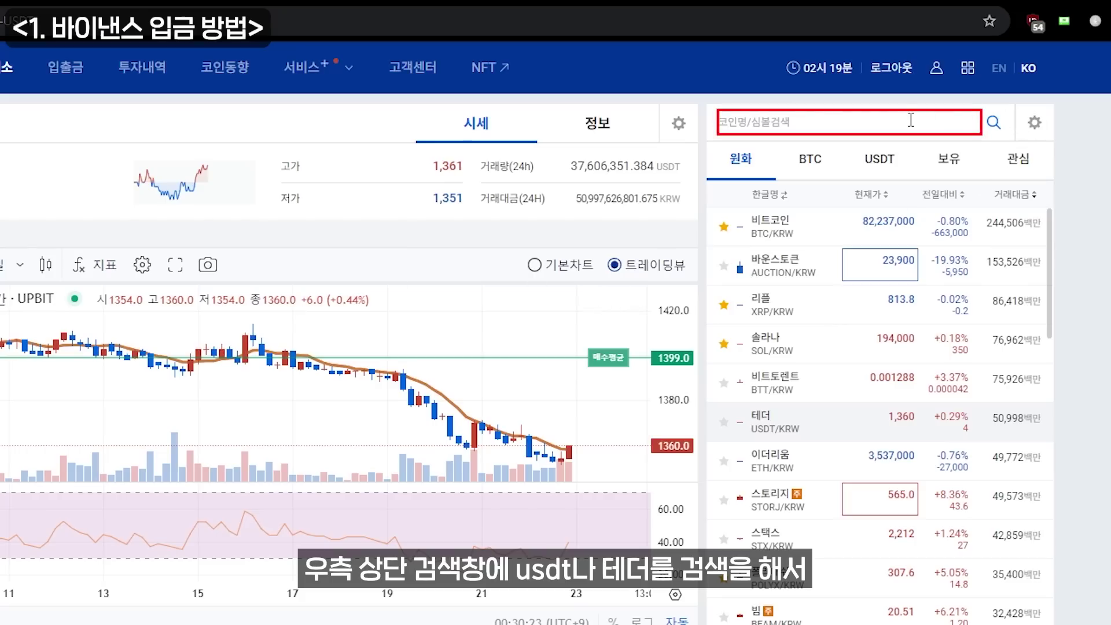
- Find USDT and open the 테더 holding on the 입출금 page
click(911, 120)
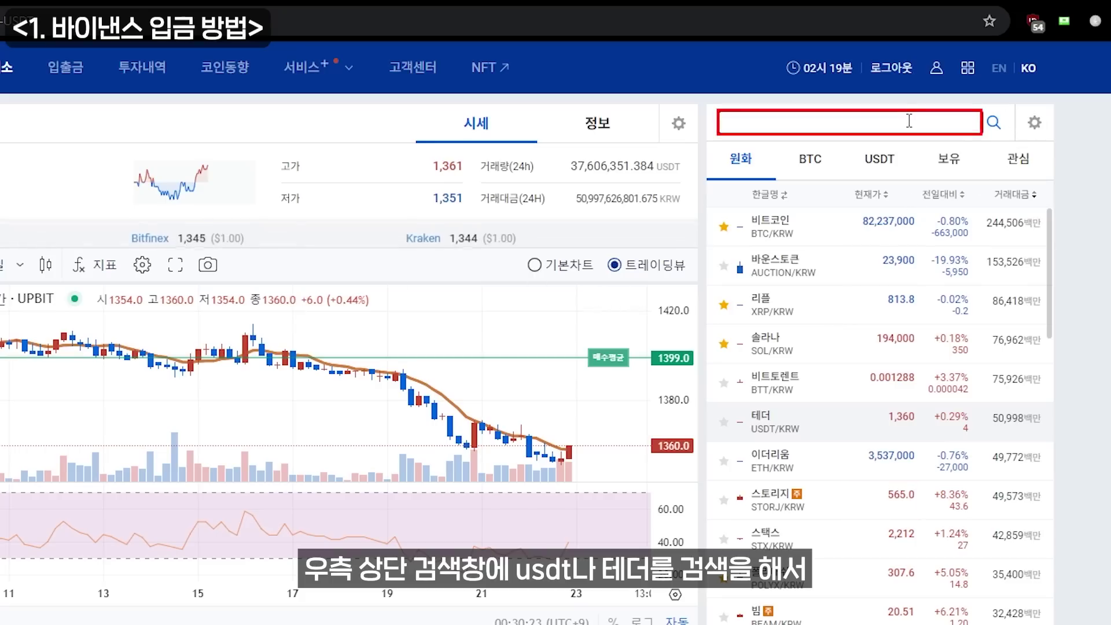
text(usdt)
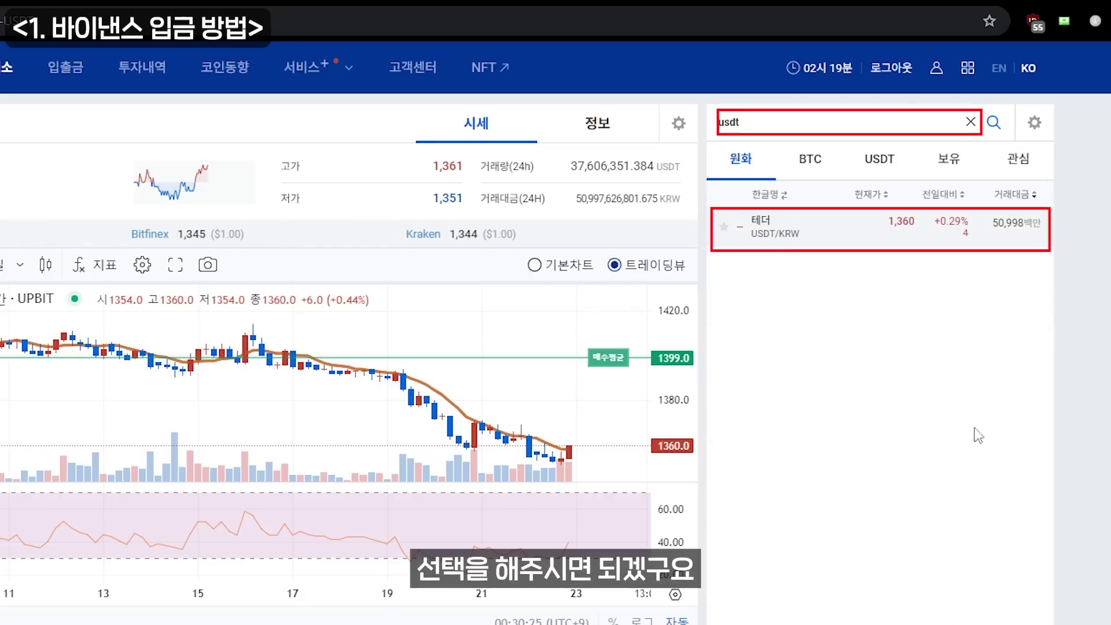
scroll(978, 440, down, 3)
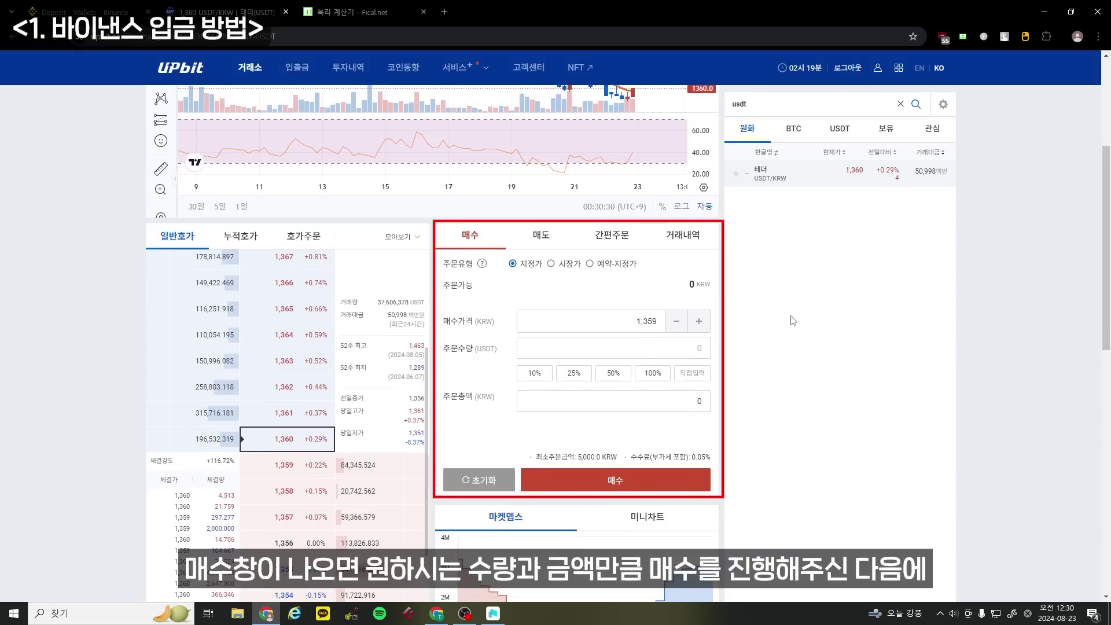
click(309, 67)
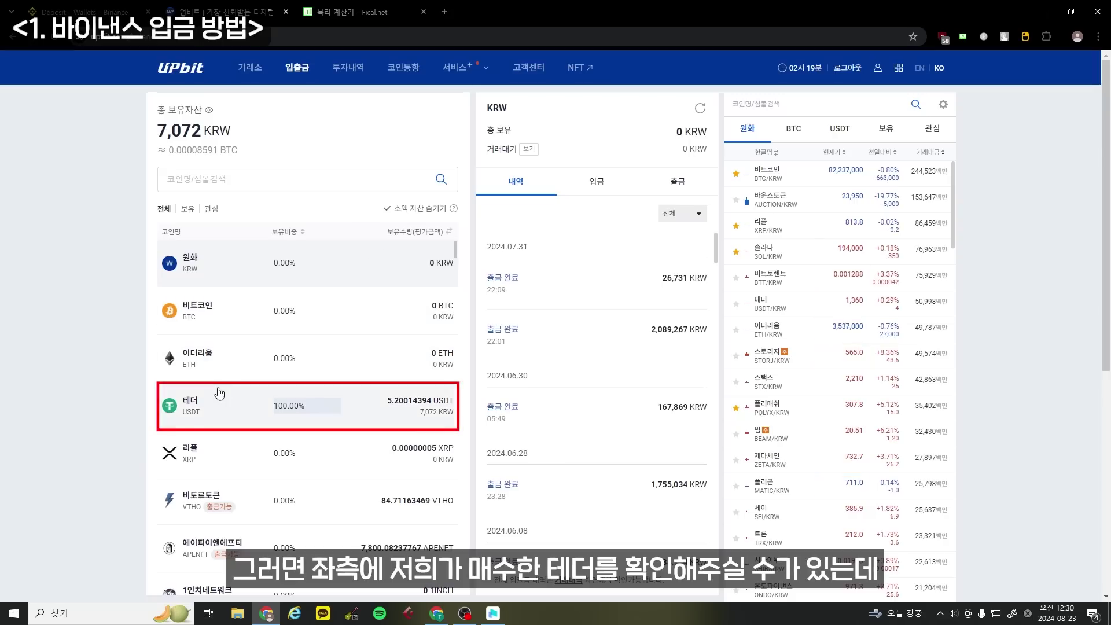
click(206, 406)
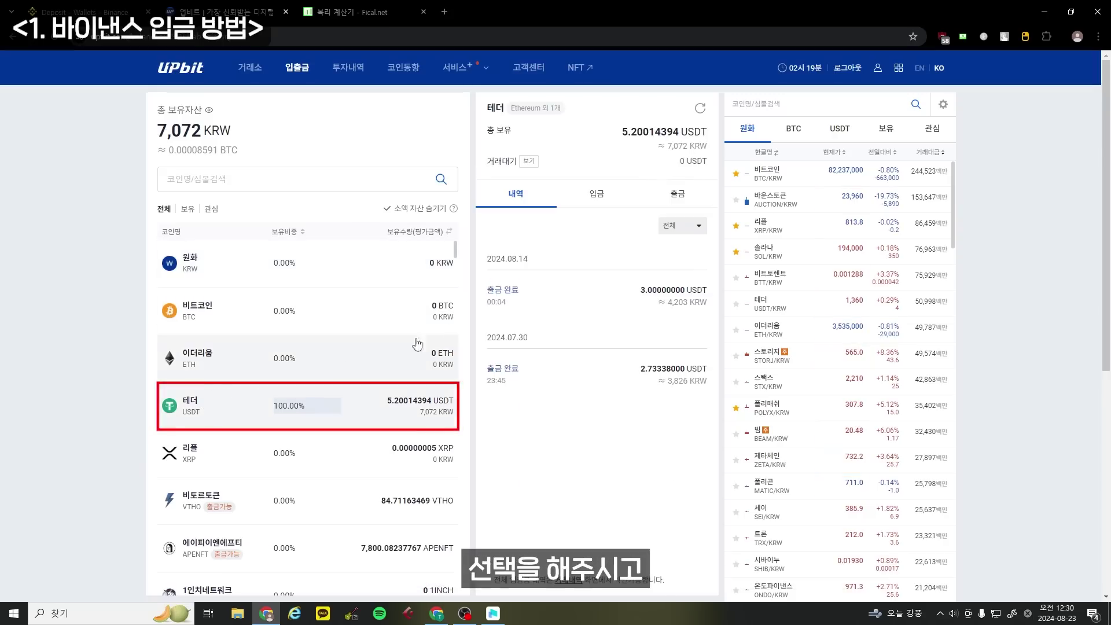
- Set up a withdrawal of the full 5.200143 USDT balance on the Tron network
click(678, 196)
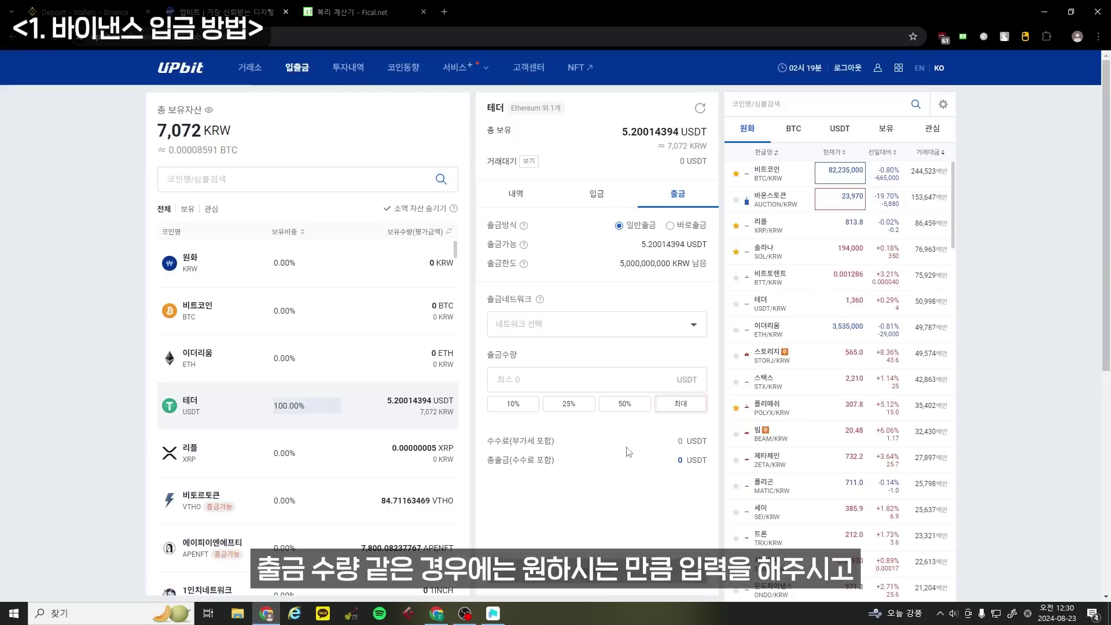
click(683, 405)
click(596, 324)
click(538, 376)
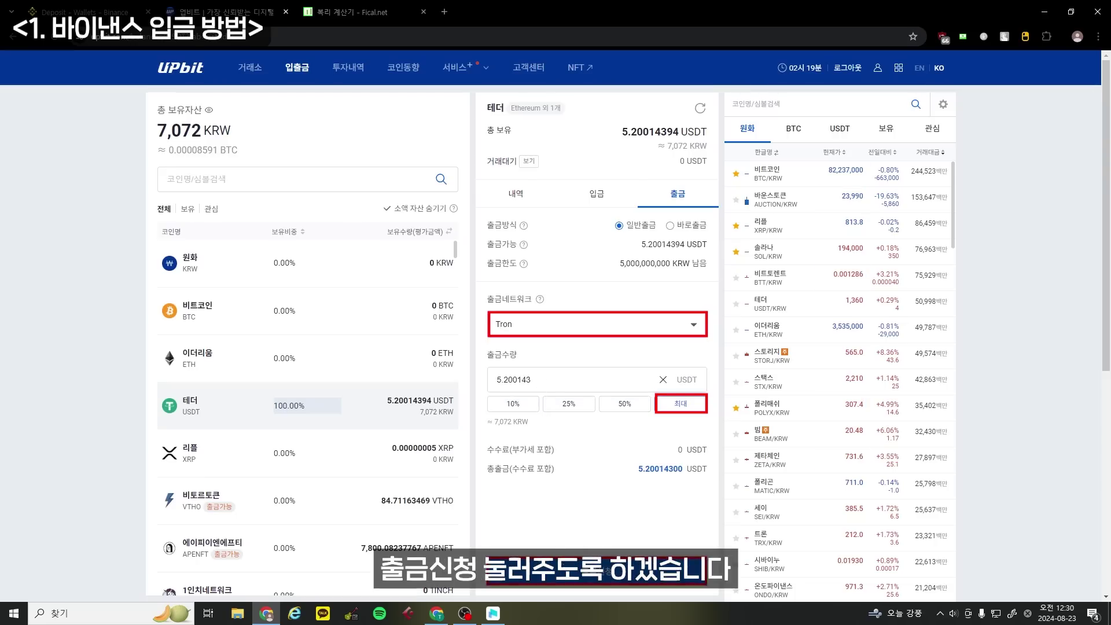
click(596, 570)
click(631, 405)
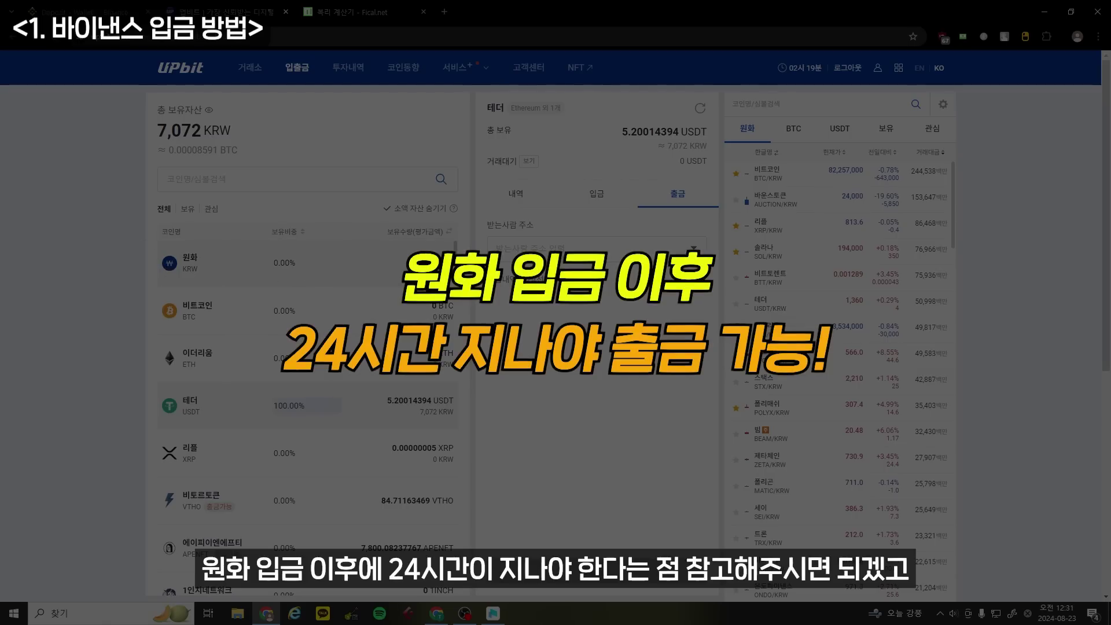
- Paste the Binance address as recipient, submit 출금신청, answer 아니요, and start 2채널 인증
click(563, 247)
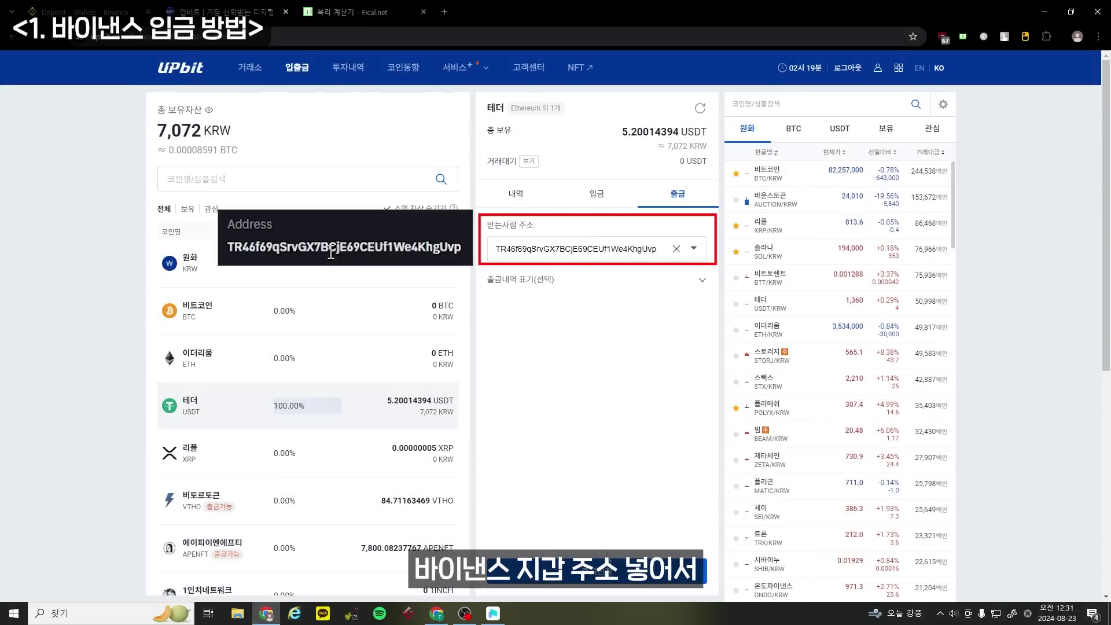
click(606, 572)
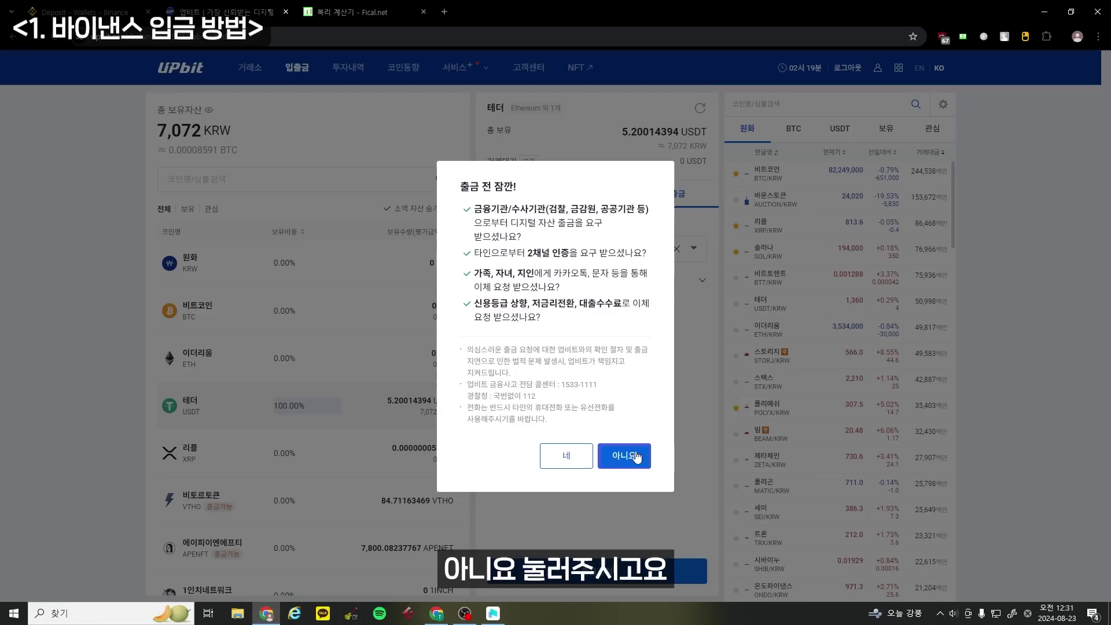
click(638, 453)
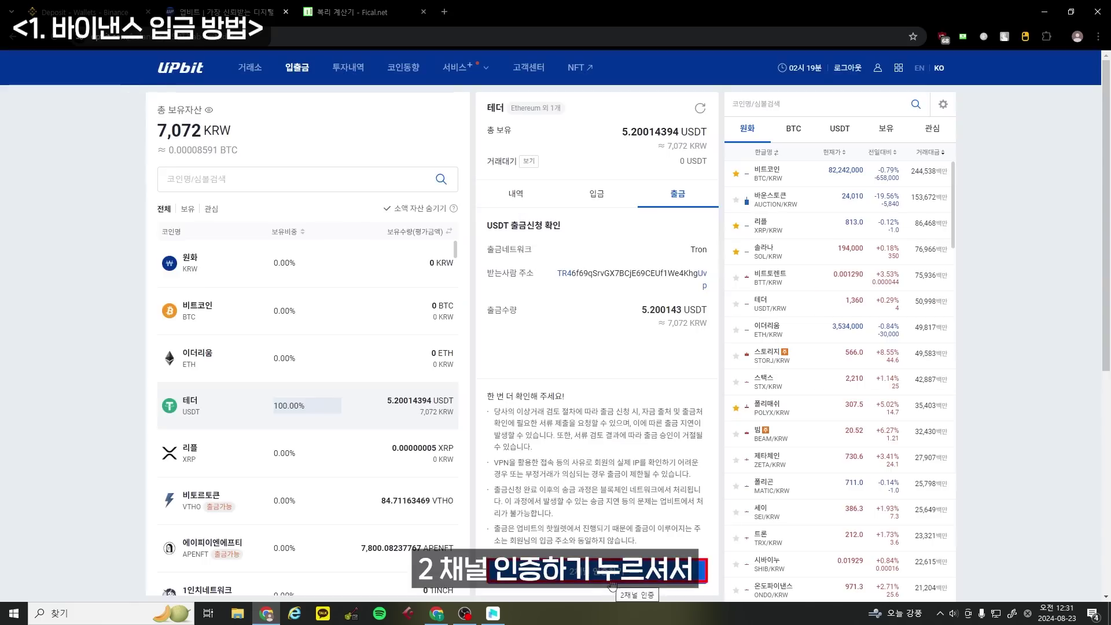
click(612, 586)
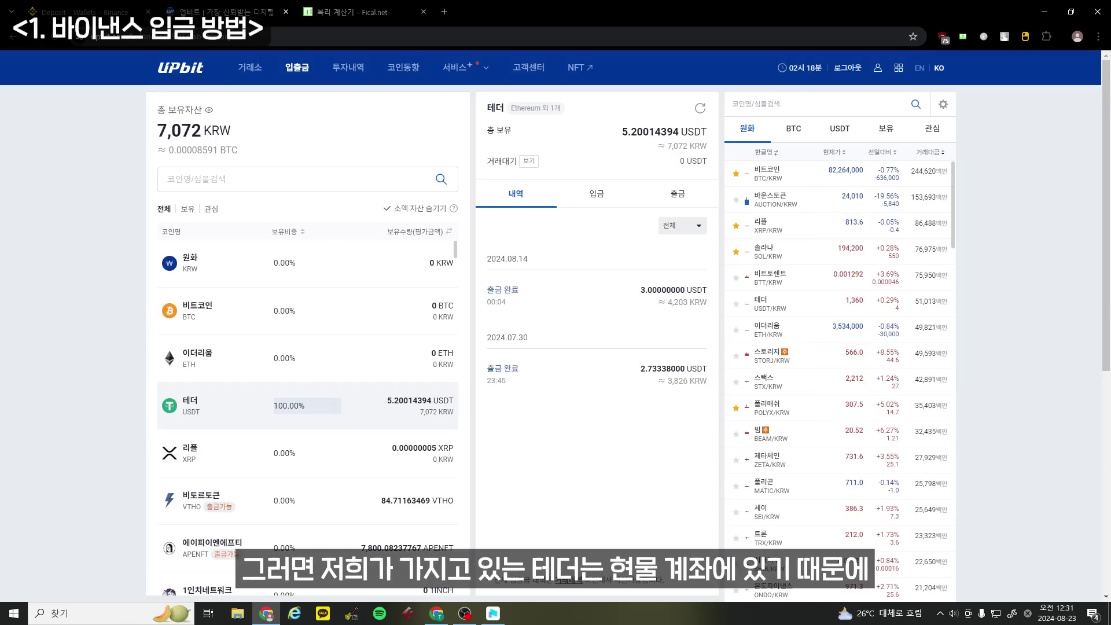
- Back in Binance, open USDⓈ-M futures trading for XRPUSDT
click(131, 7)
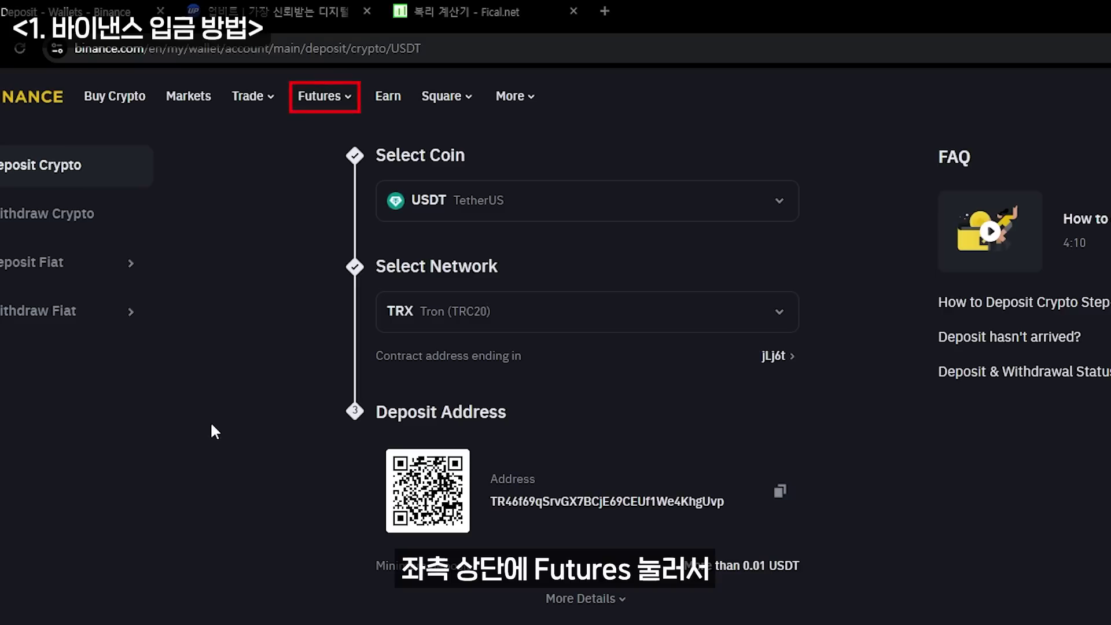
mouse_move(304, 102)
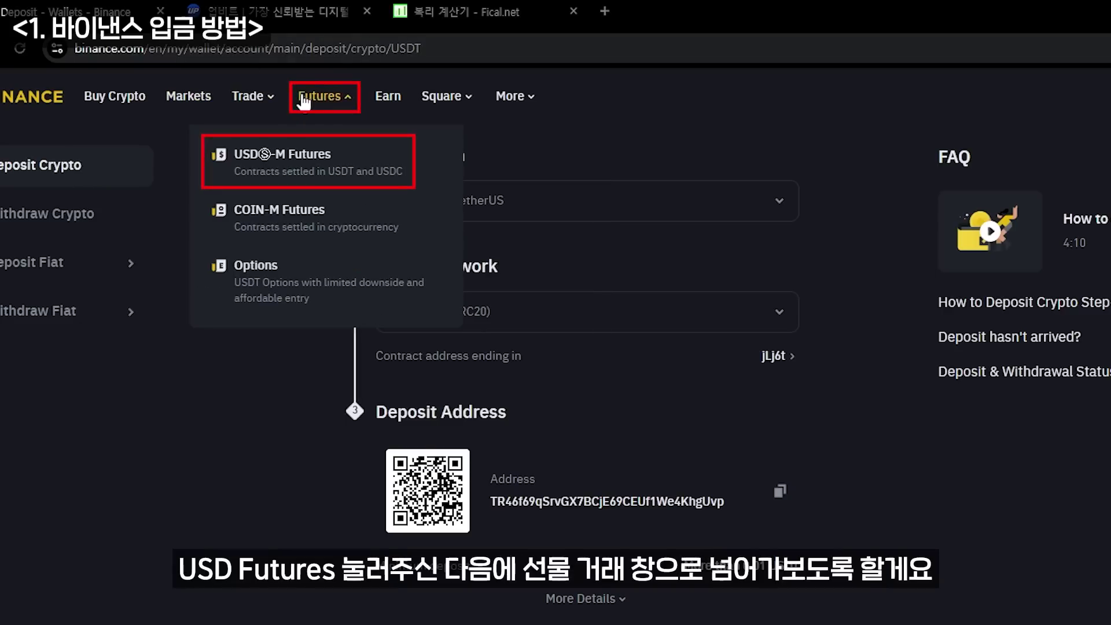
click(307, 168)
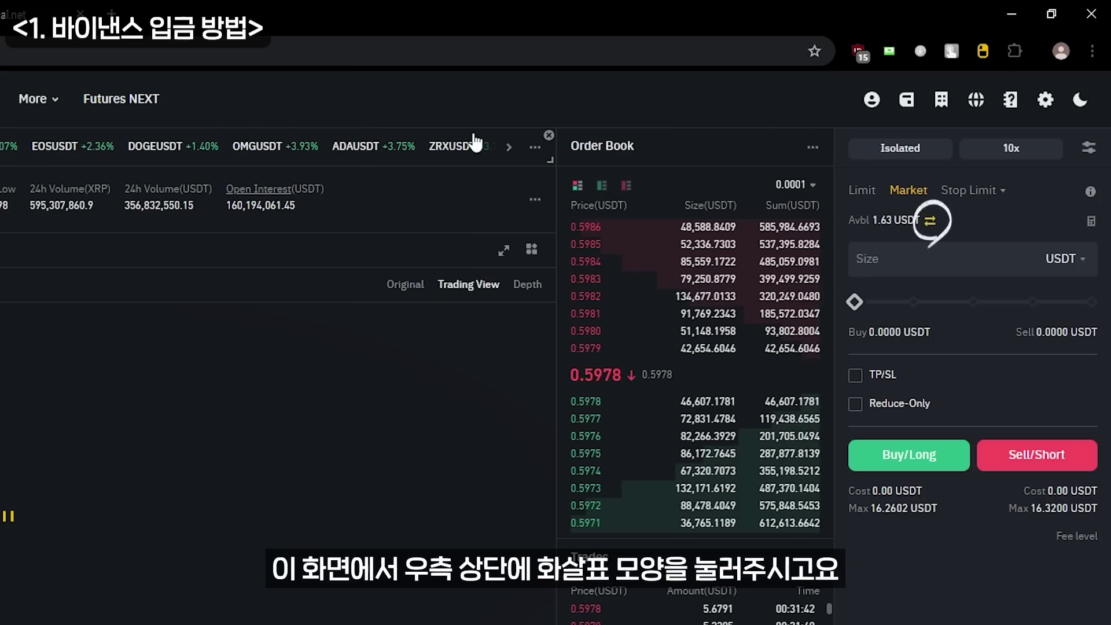
- Check the MAX spot-to-futures transfer amount, then close the Transfer dialog without moving funds
click(930, 221)
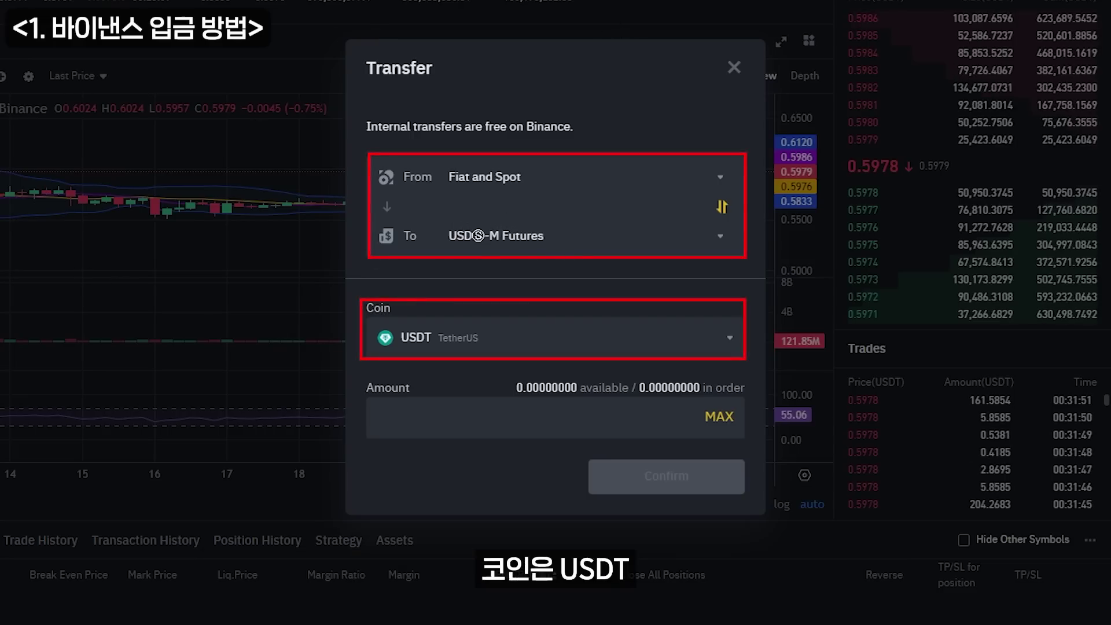
click(719, 416)
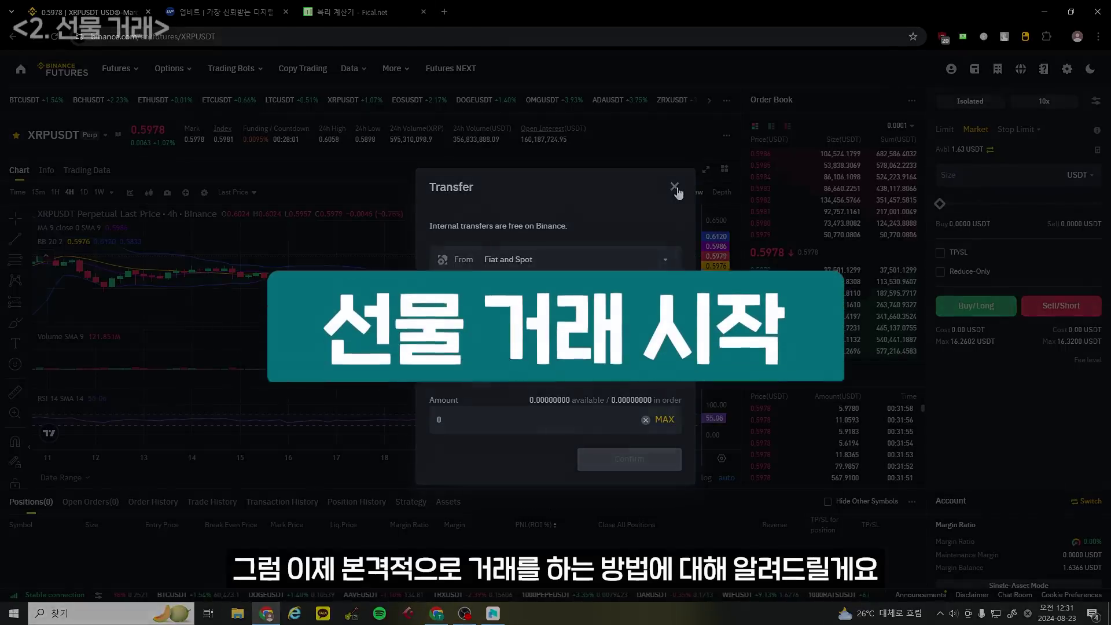
click(674, 187)
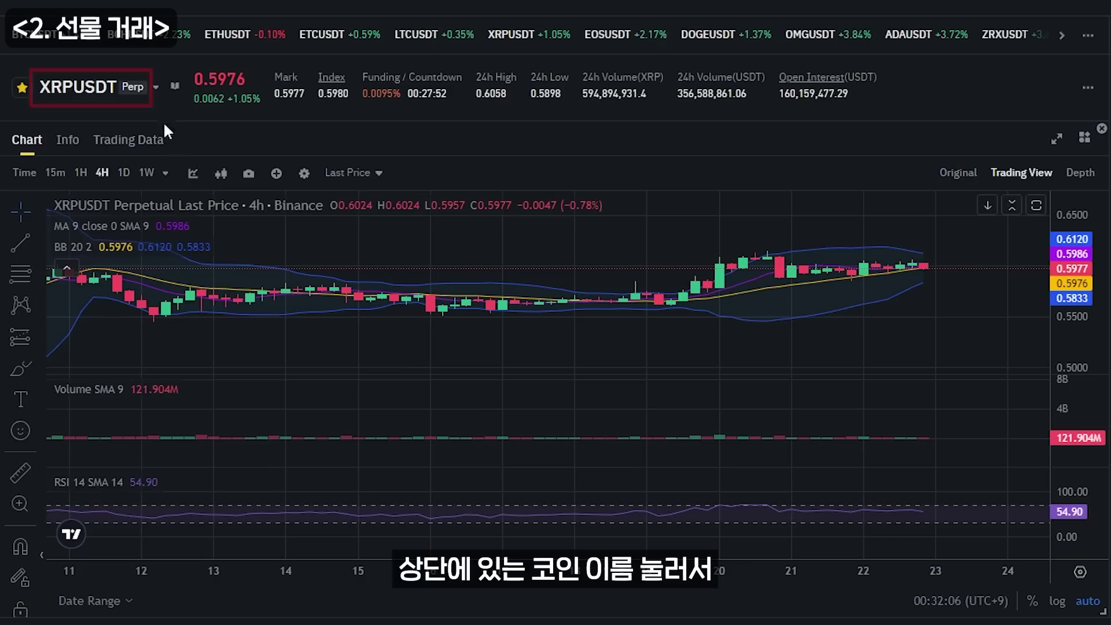
- Switch the XRPUSDT chart to 4-hour candles and add the RSI 14 indicator
click(93, 133)
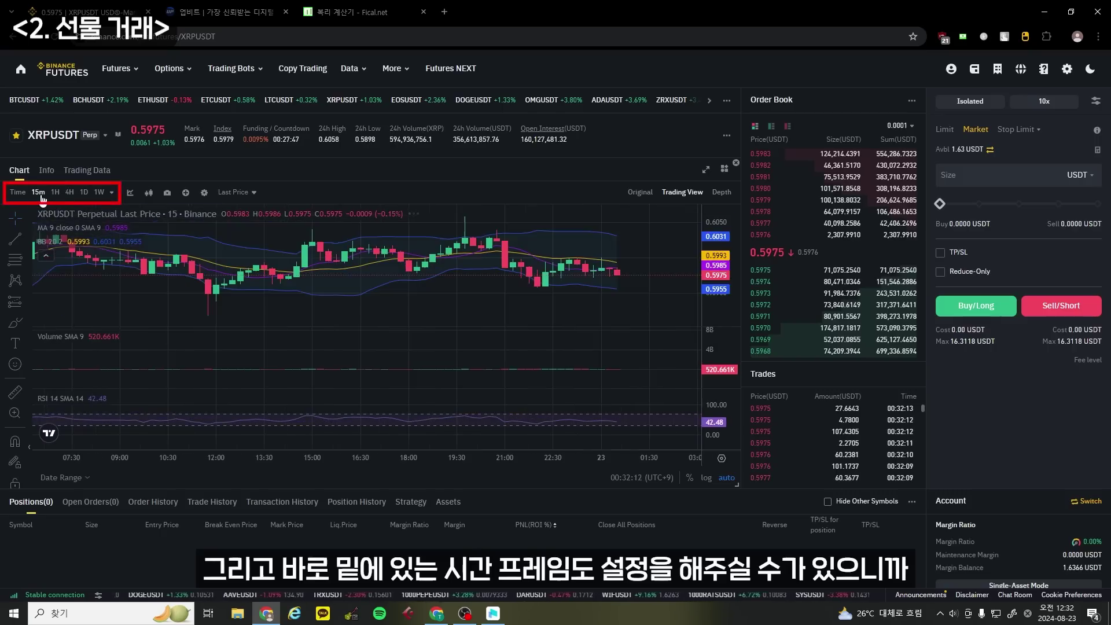
click(69, 192)
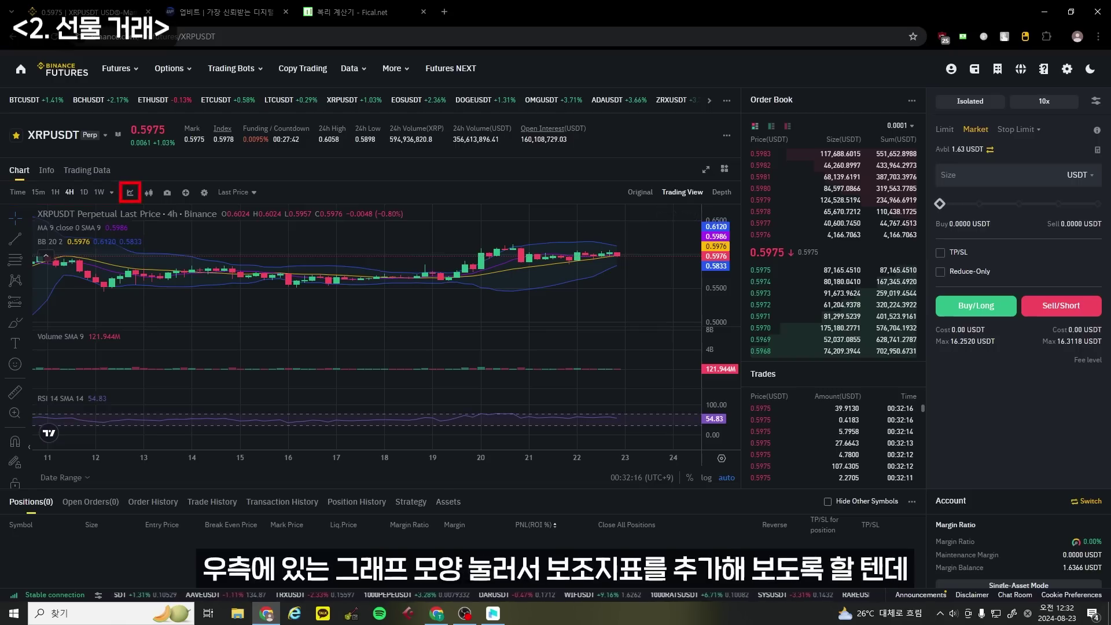
click(130, 192)
text(boll)
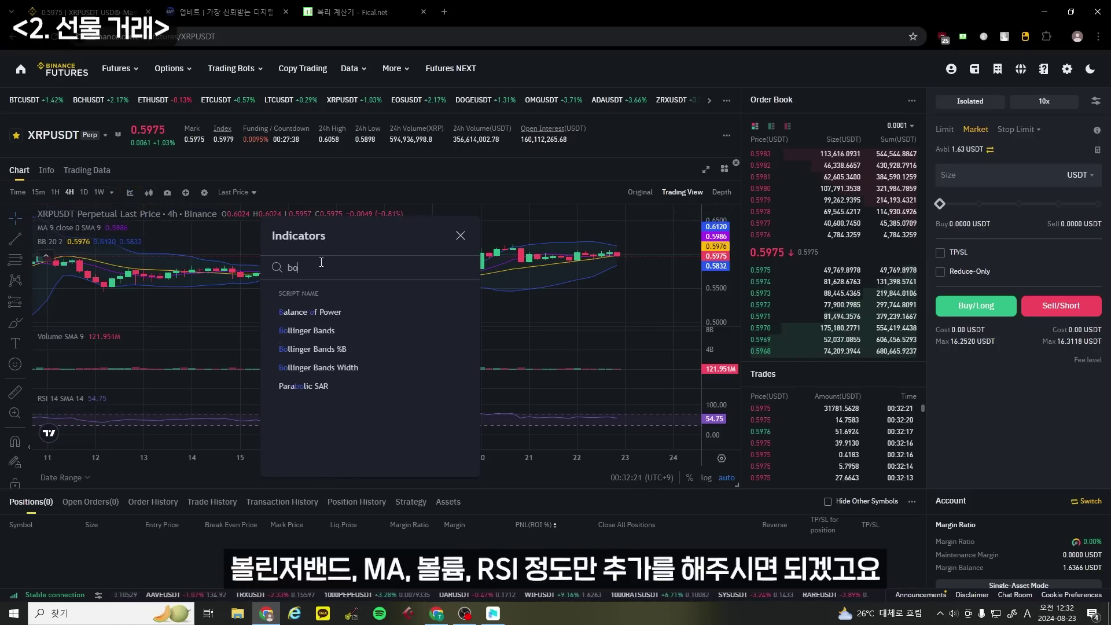
key(BackSpace)
key(BackSpace)
key(BackSpace)
key(BackSpace)
text(rsi)
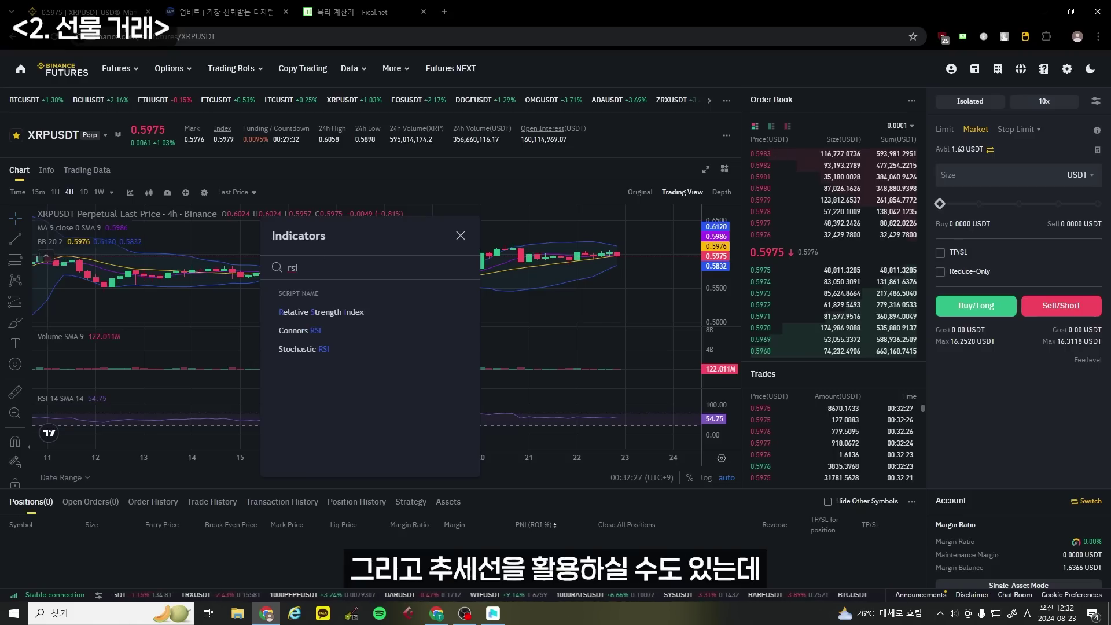
click(460, 235)
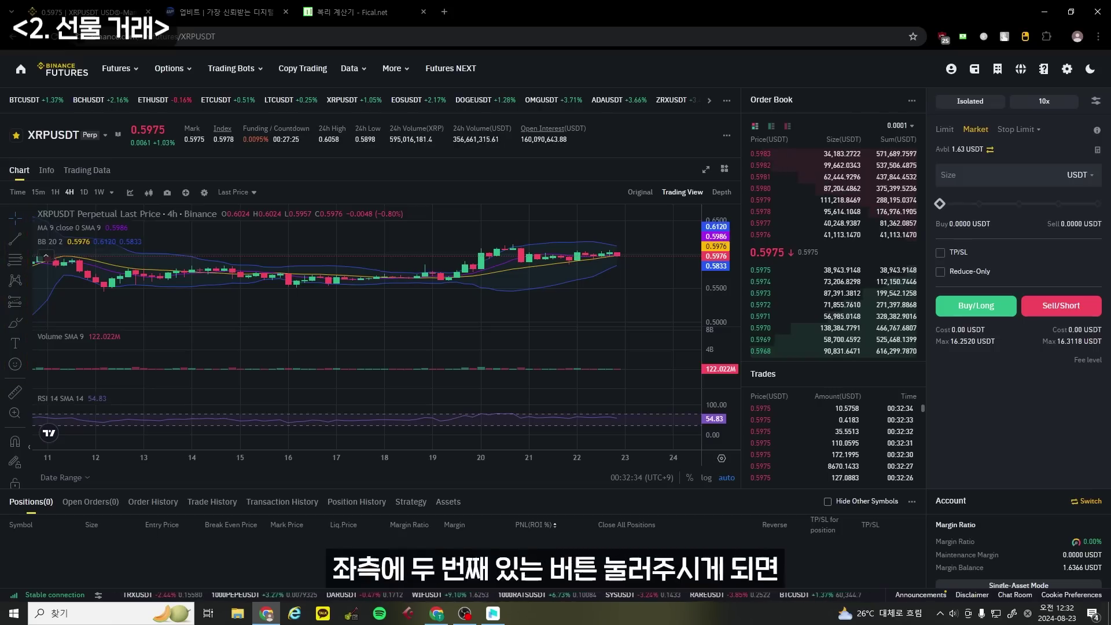
click(16, 239)
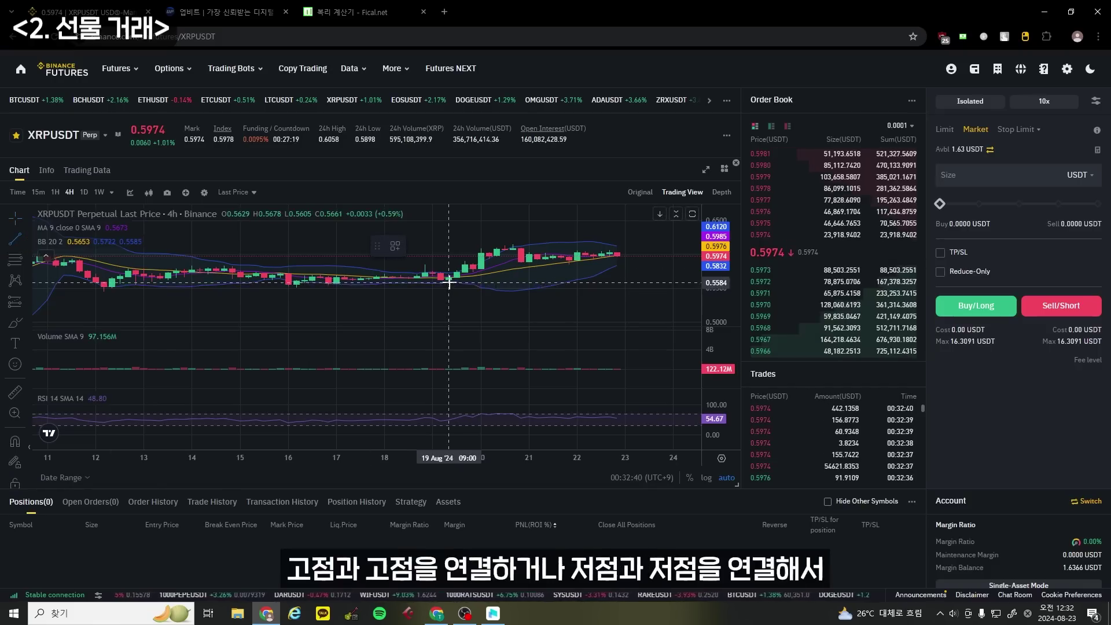
click(449, 282)
click(626, 256)
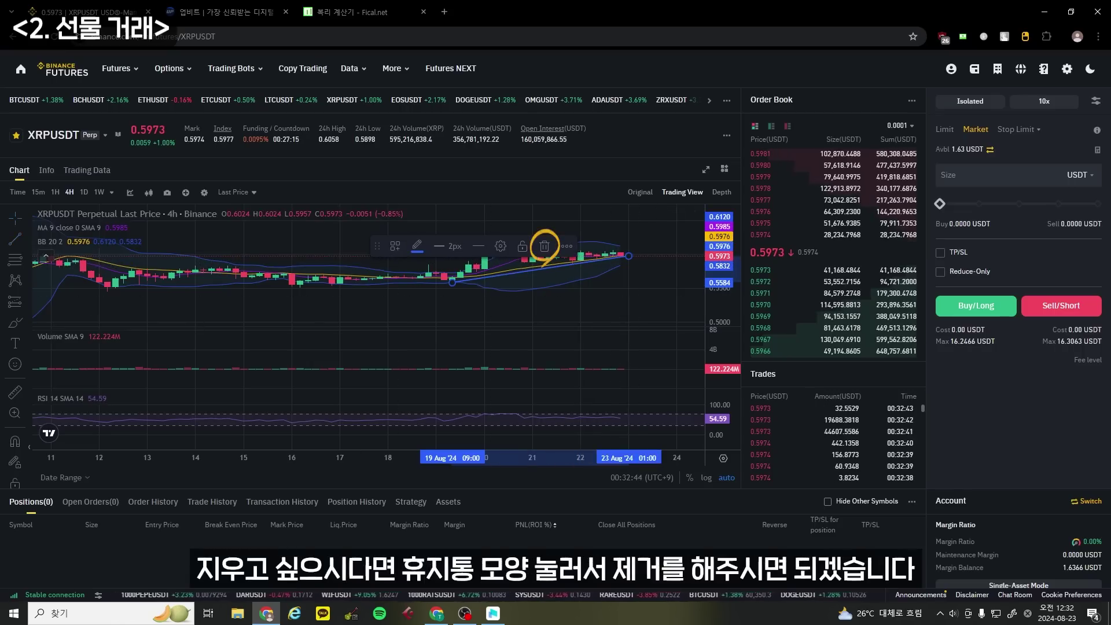
click(544, 246)
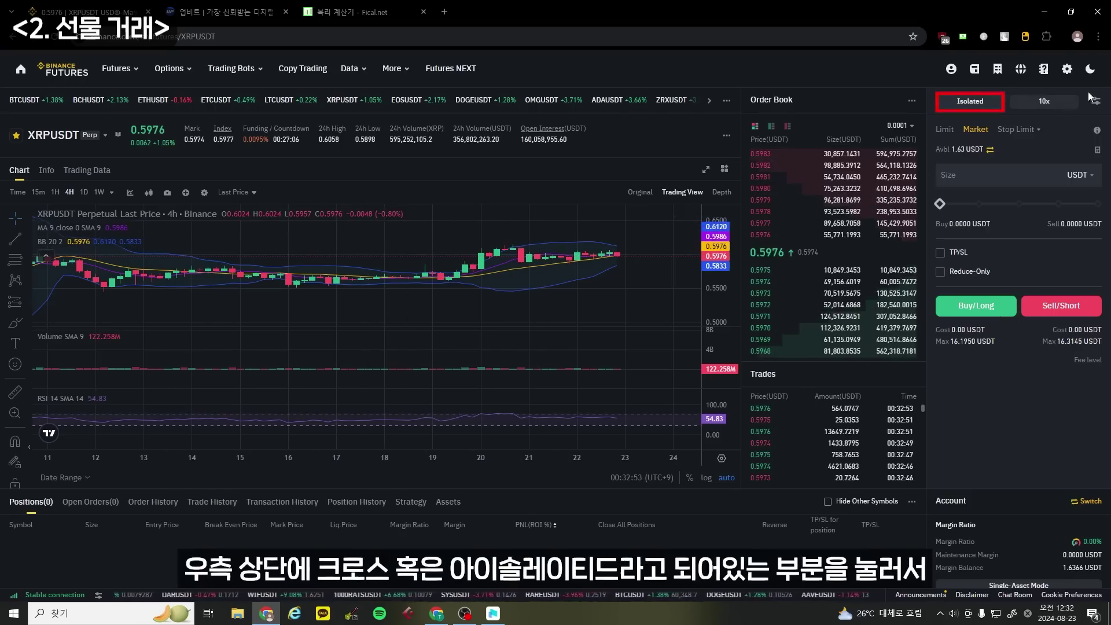
click(970, 101)
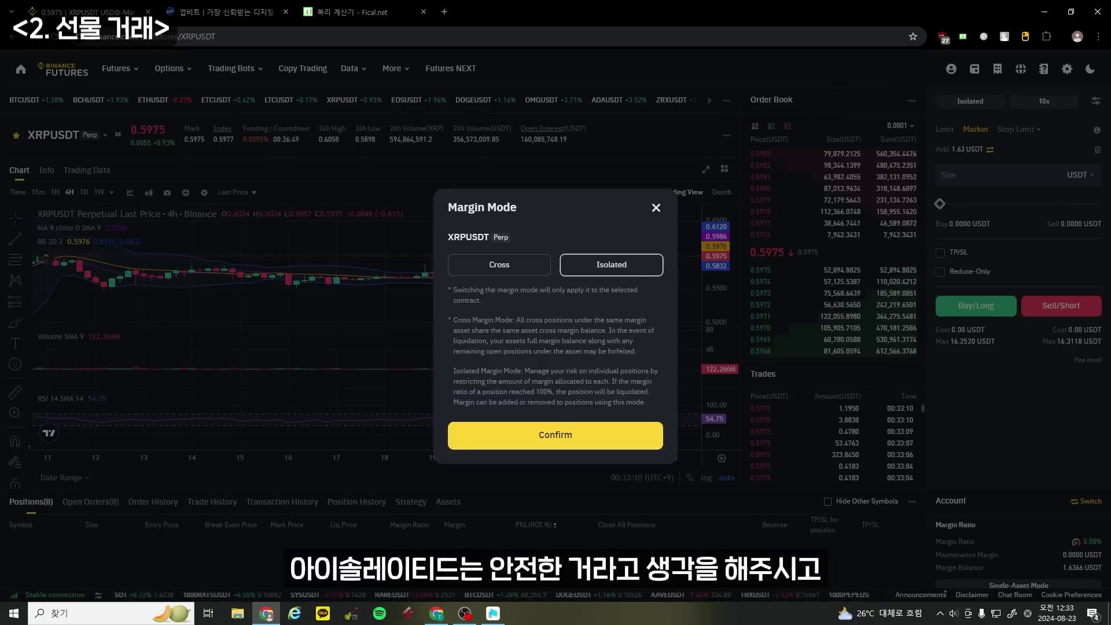
click(656, 208)
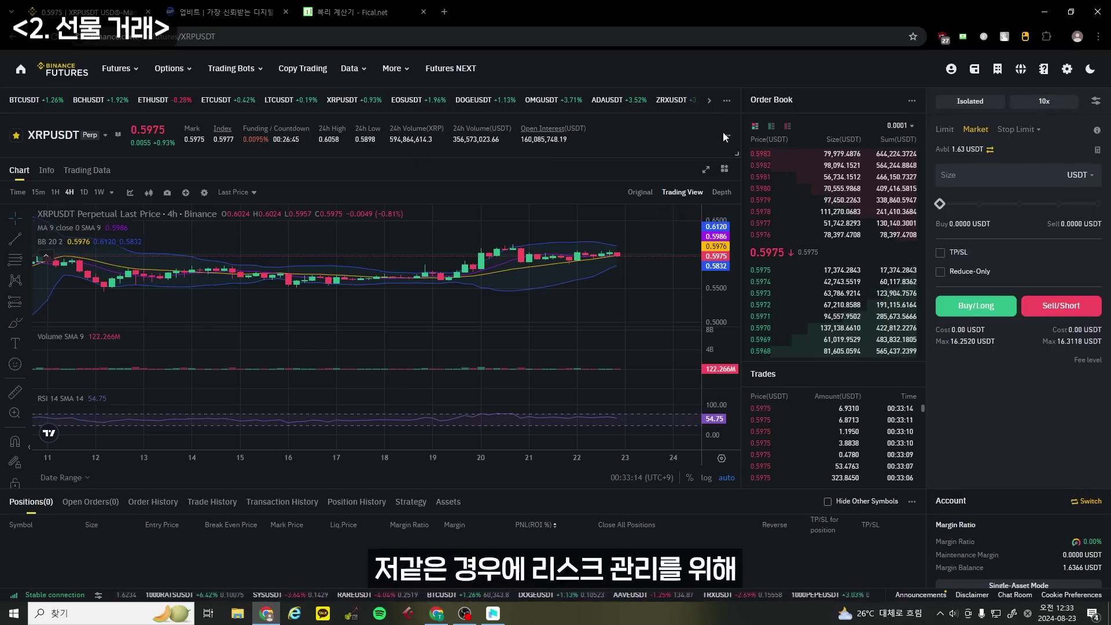
click(1044, 101)
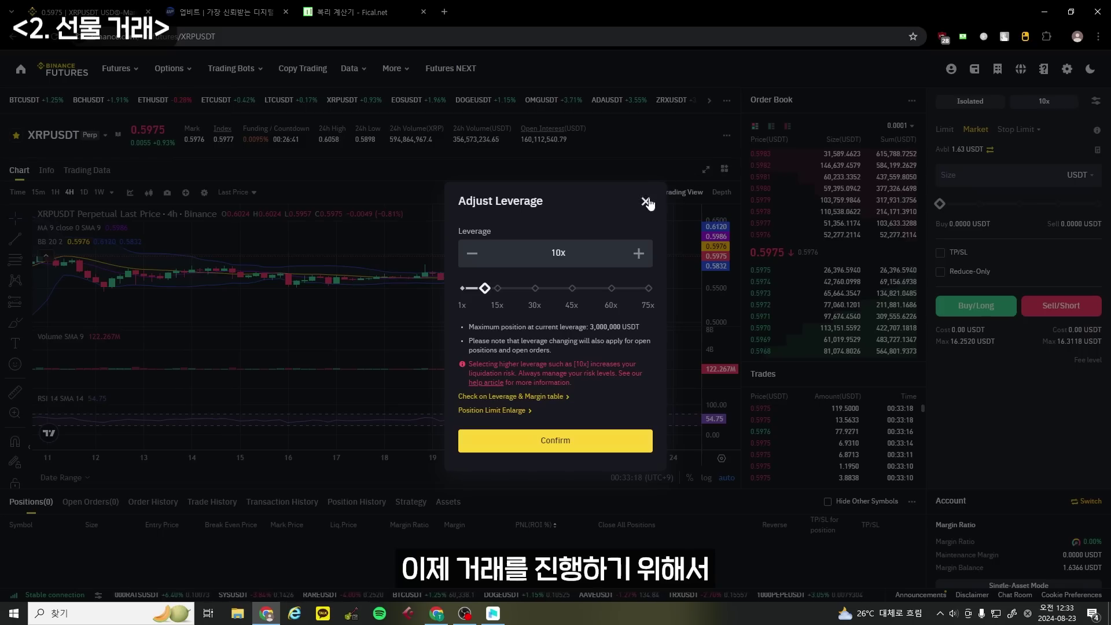
click(690, 104)
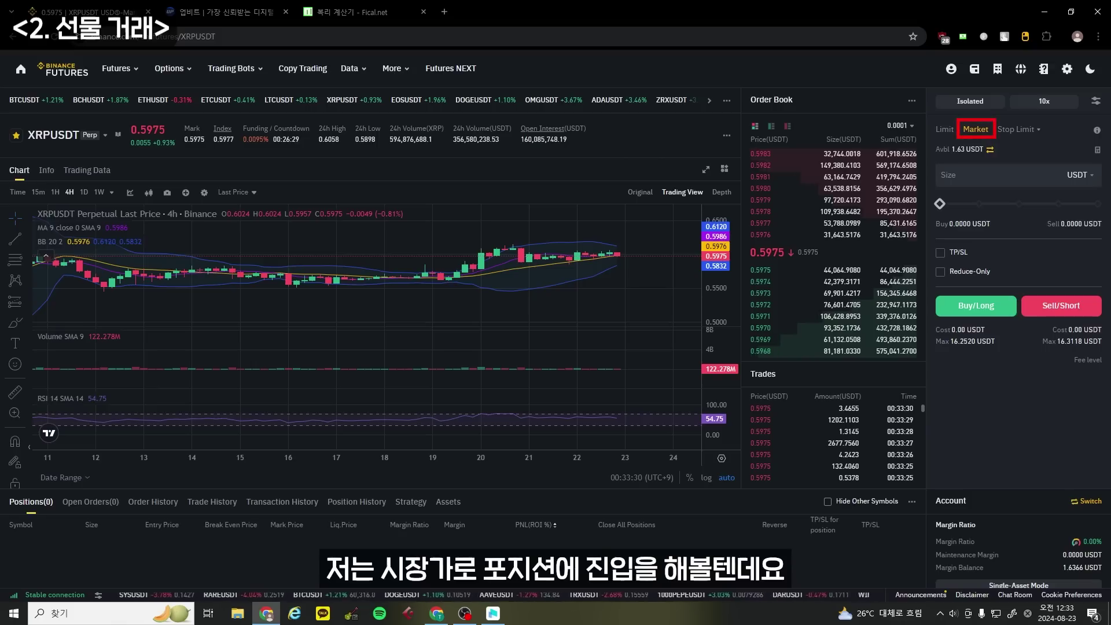
- Market-buy a 10x isolated XRPUSDT long sized at 95% of the available balance
click(1082, 203)
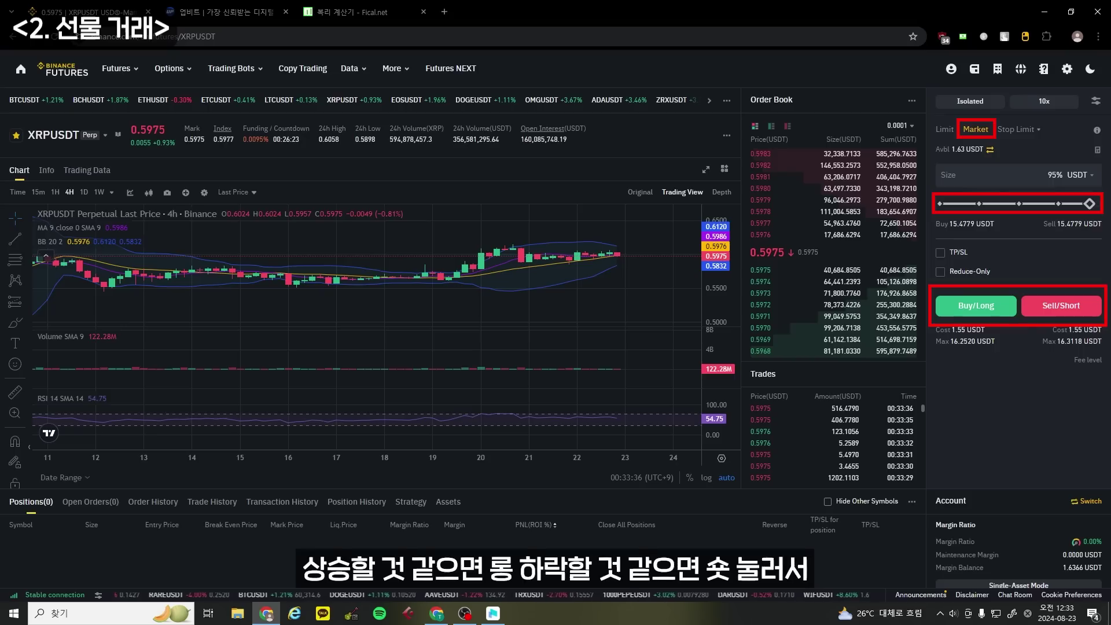
click(976, 305)
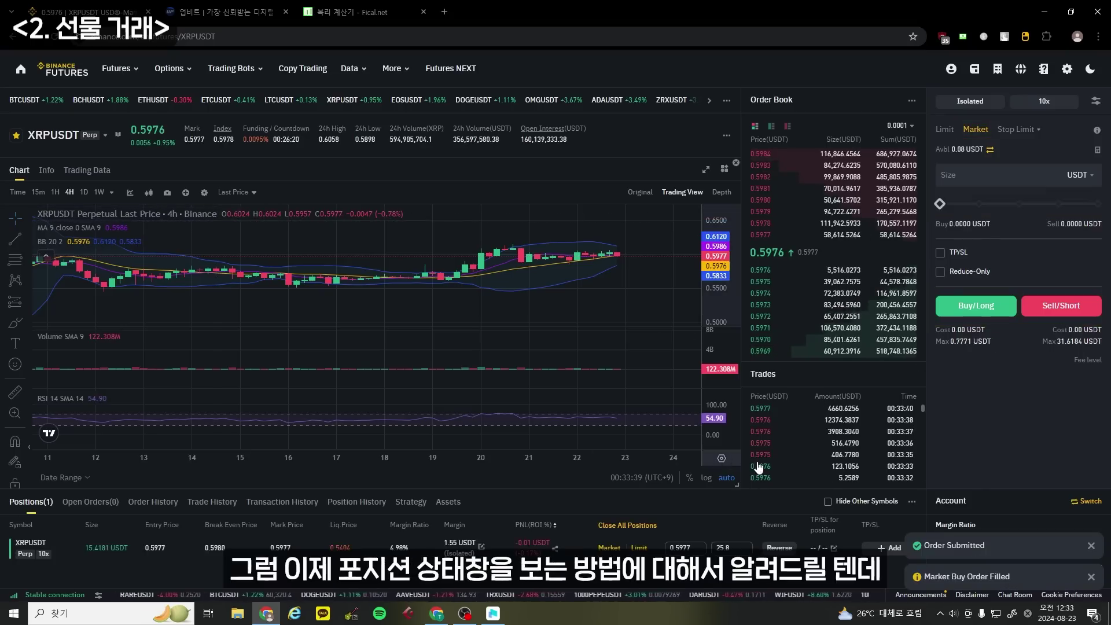
scroll(706, 467, down, 2)
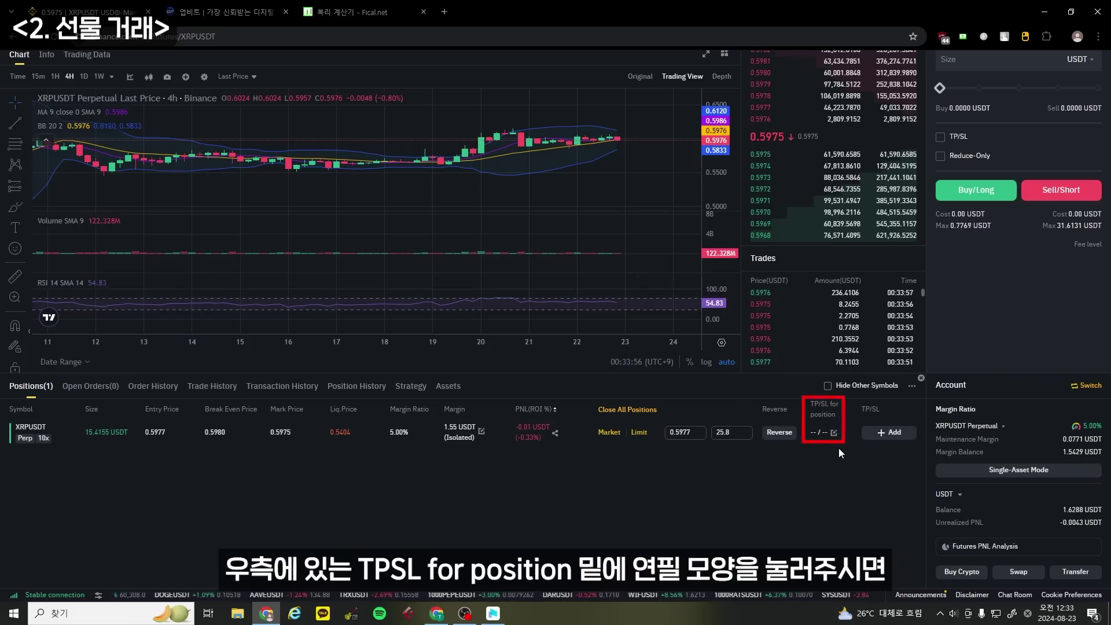
- Review the position's TP/SL settings, then close the XRPUSDT long with a market order
click(834, 432)
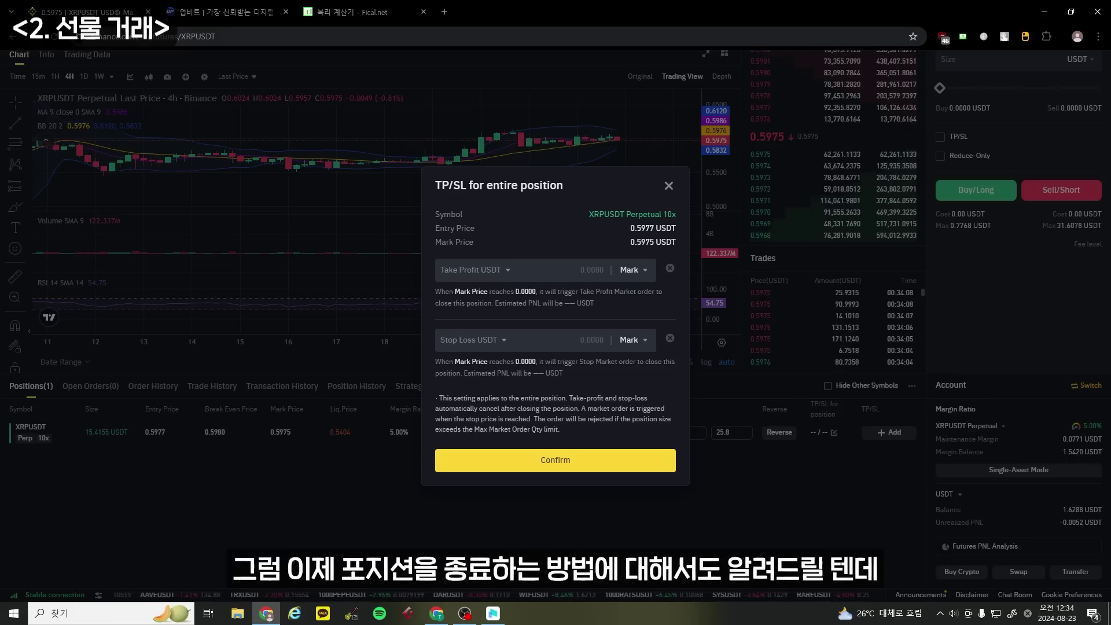
click(669, 185)
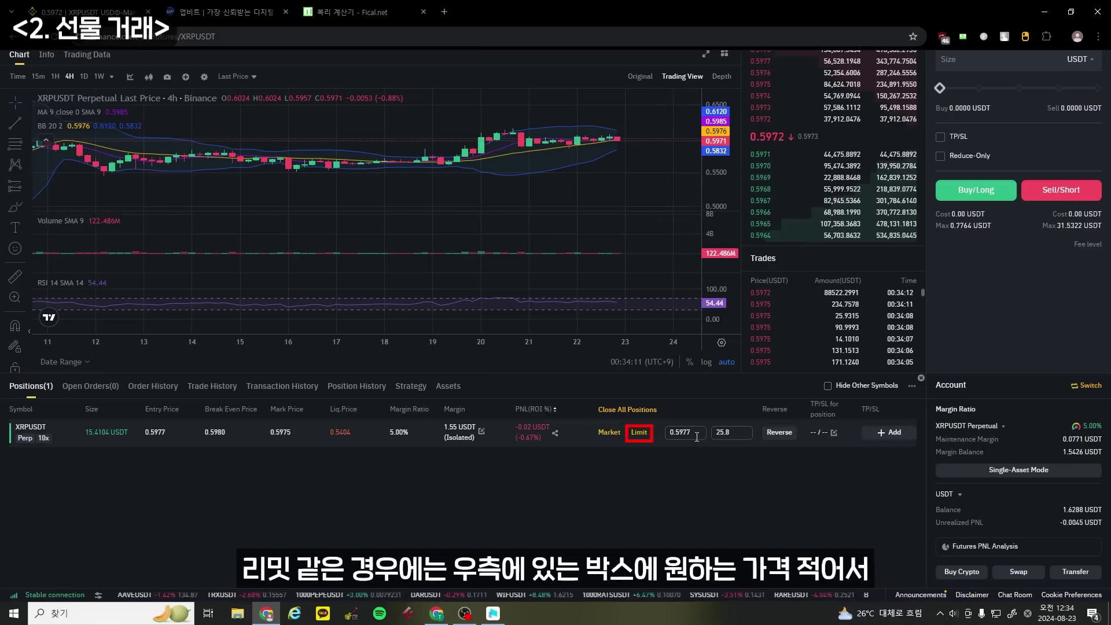
double_click(683, 432)
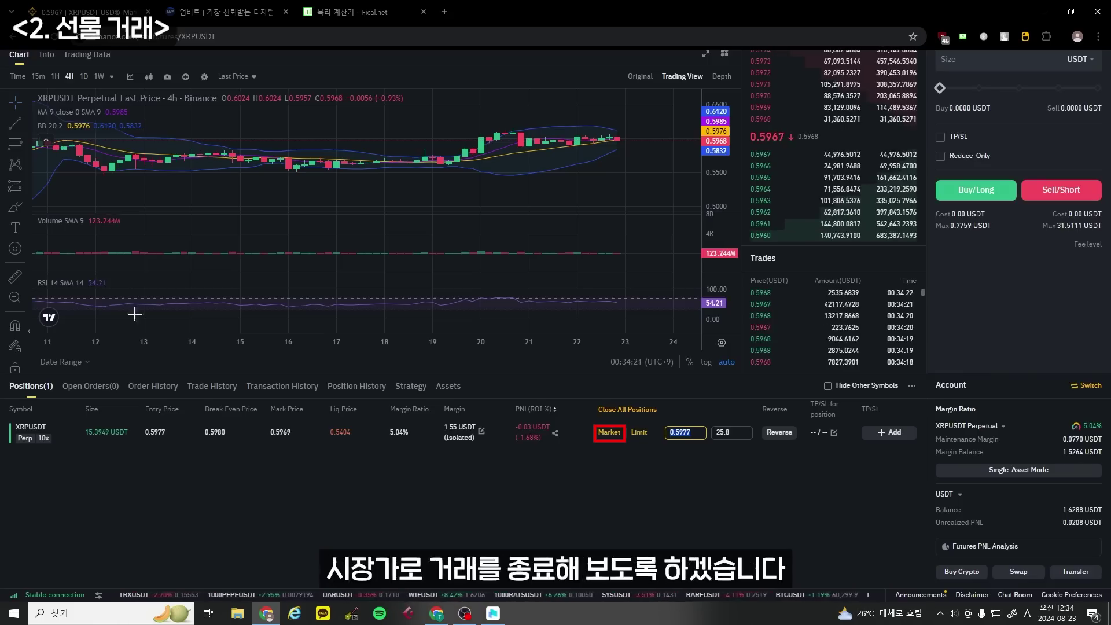
click(609, 432)
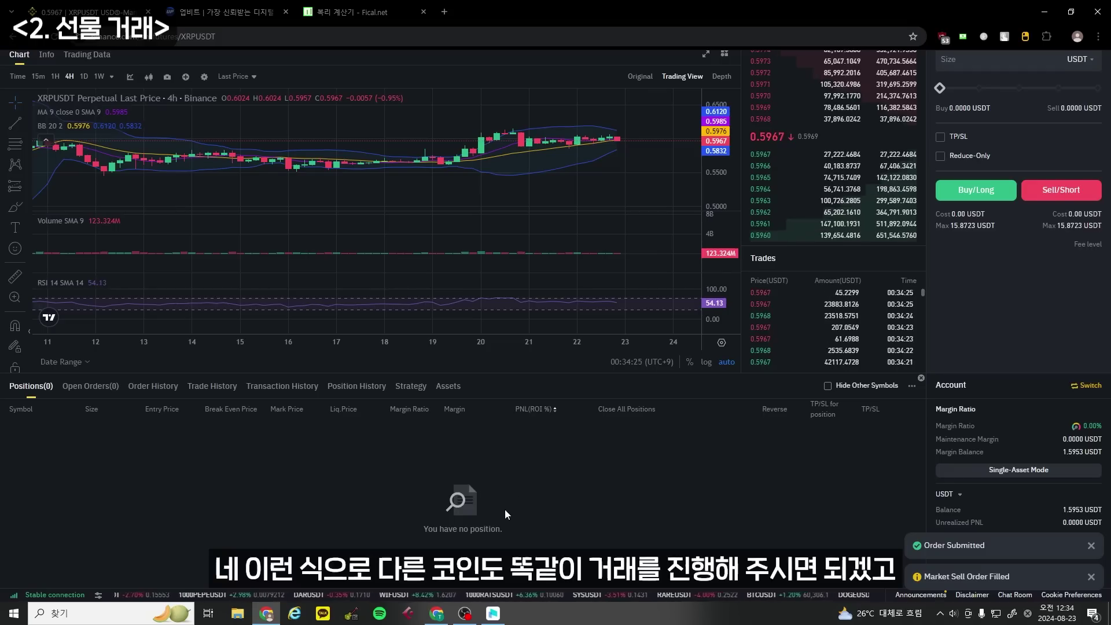
scroll(504, 509, up, 2)
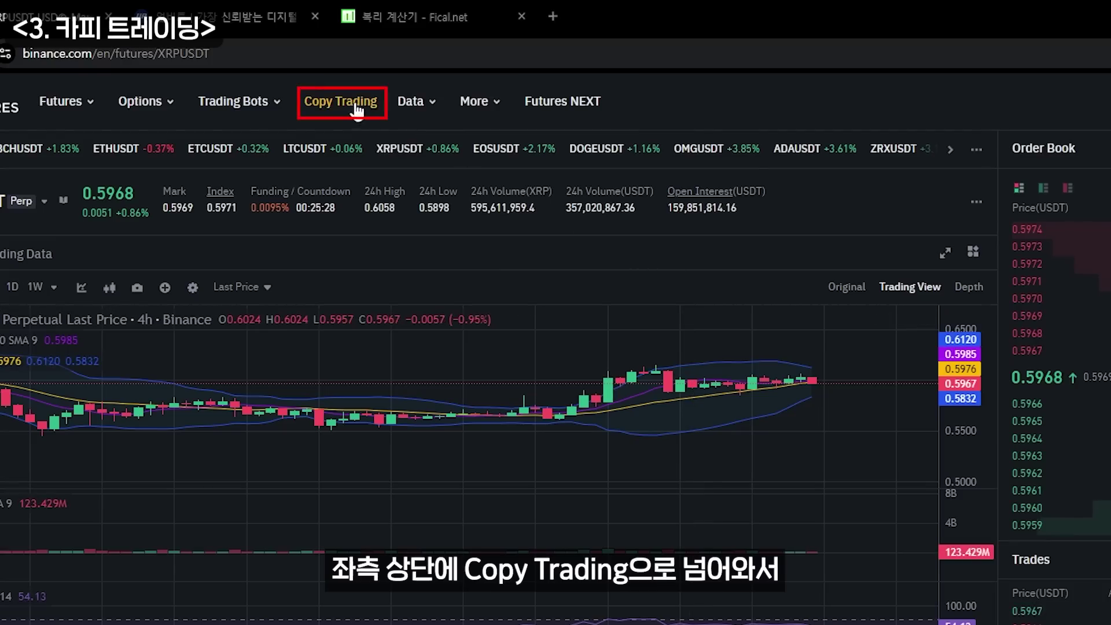
- From Copy Trading, open a lead trader's card and show its Position History tab
click(315, 70)
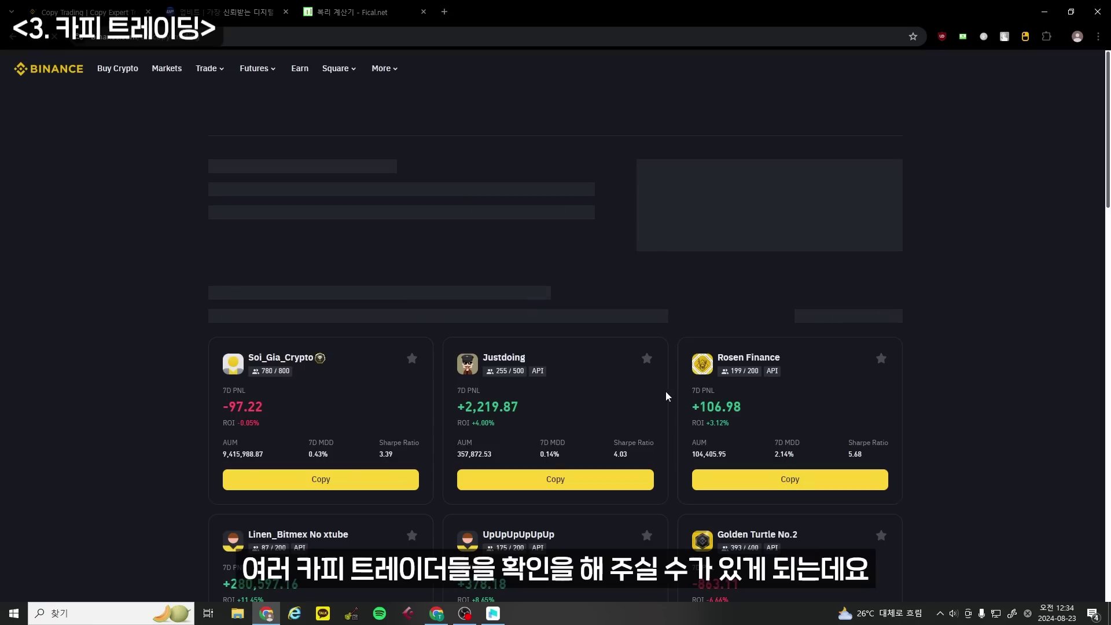
scroll(711, 307, down, 5)
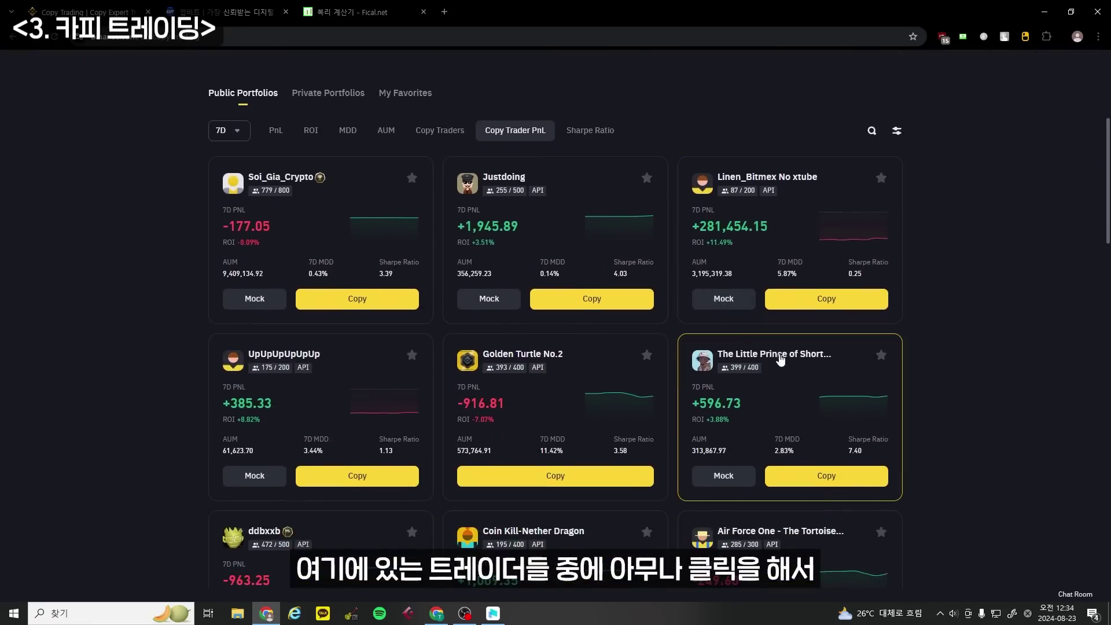
scroll(677, 373, down, 1)
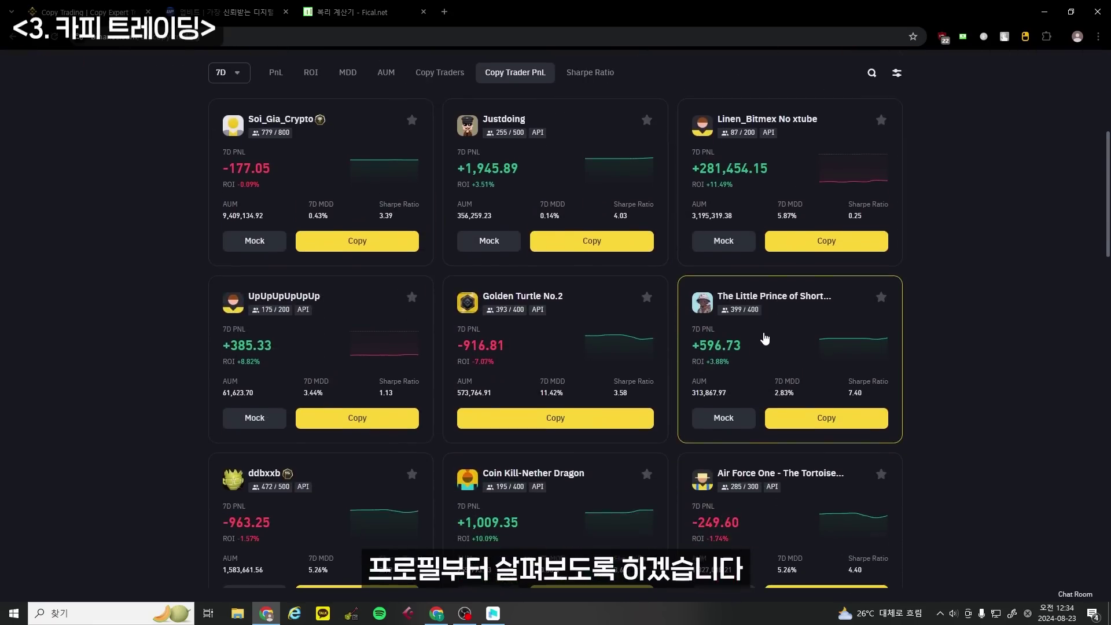
click(763, 340)
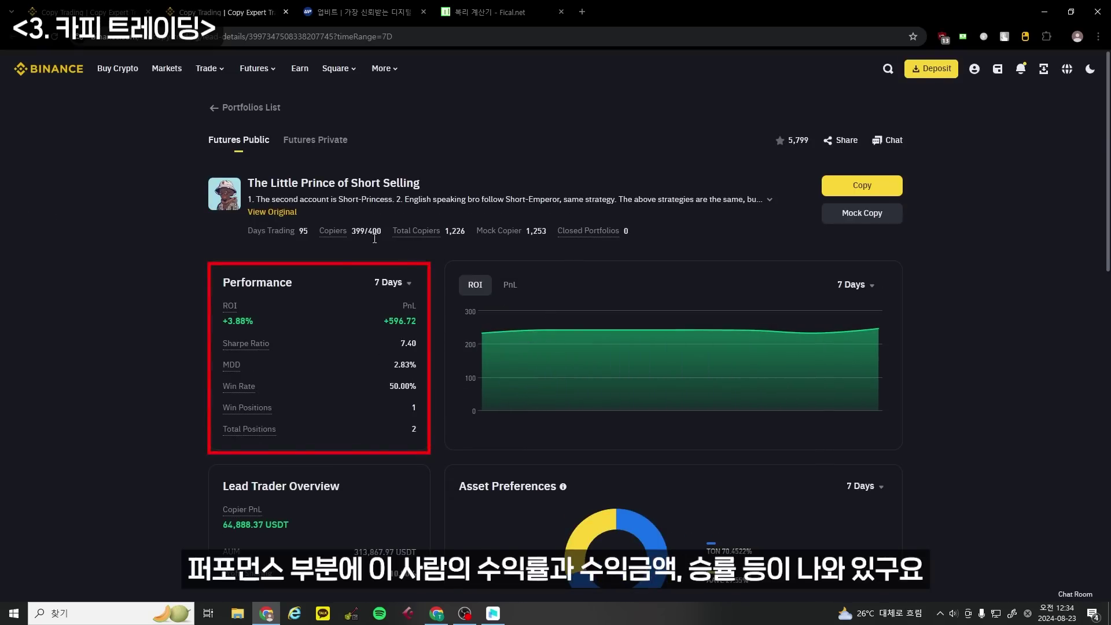
scroll(522, 333, down, 1)
scroll(522, 334, down, 6)
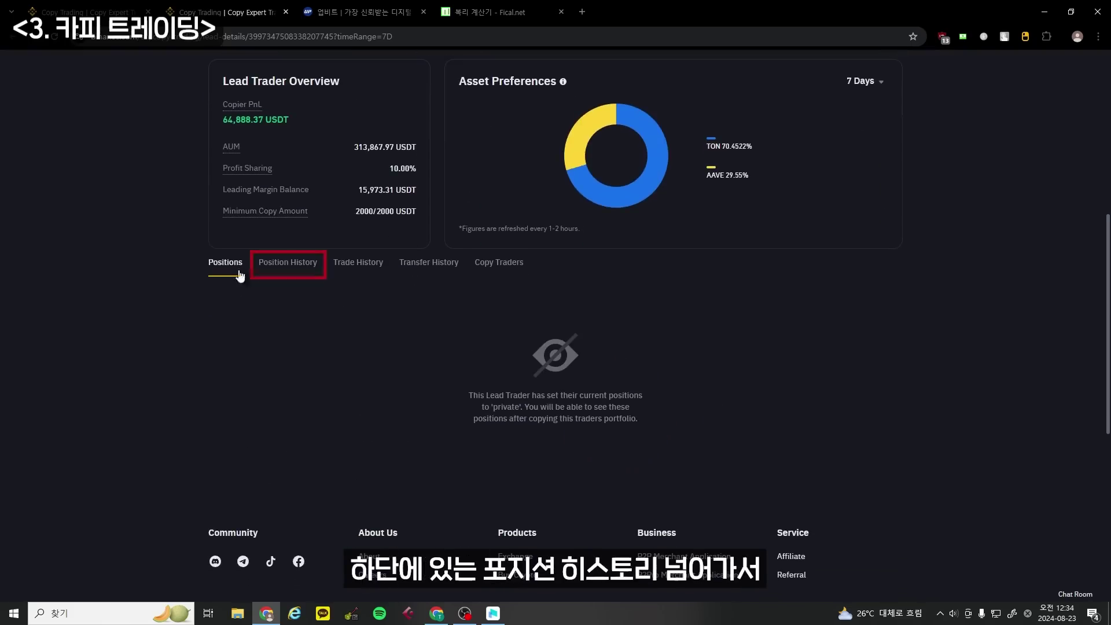
click(287, 262)
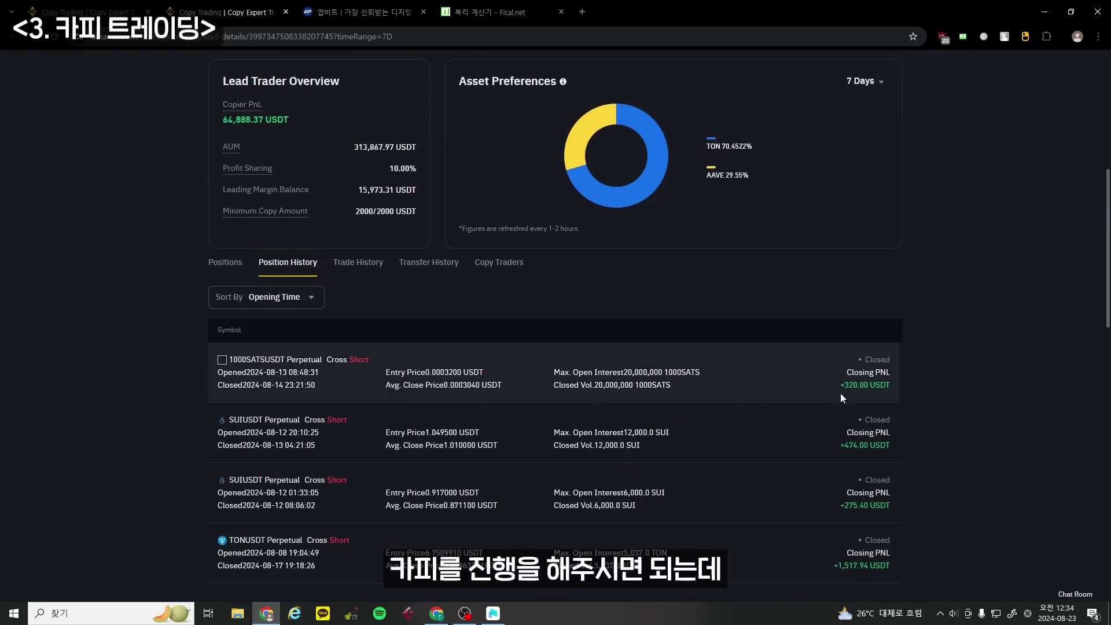
scroll(842, 393, up, 7)
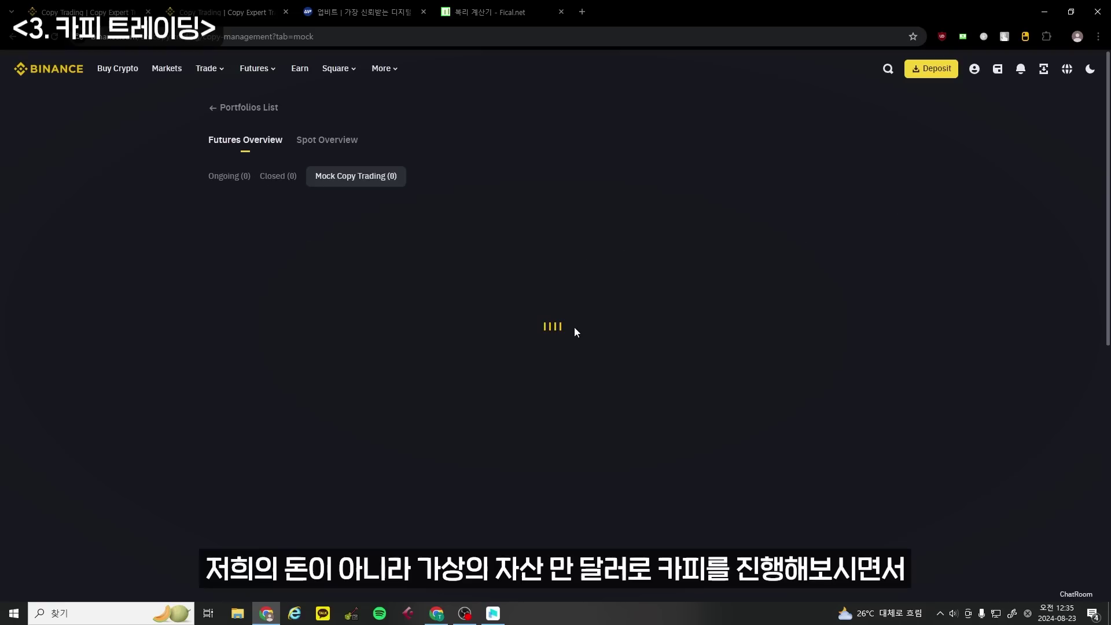
- Scroll through the four Mock Copy Trading cards to review their ROI and unrealized PnL
scroll(515, 330, down, 1)
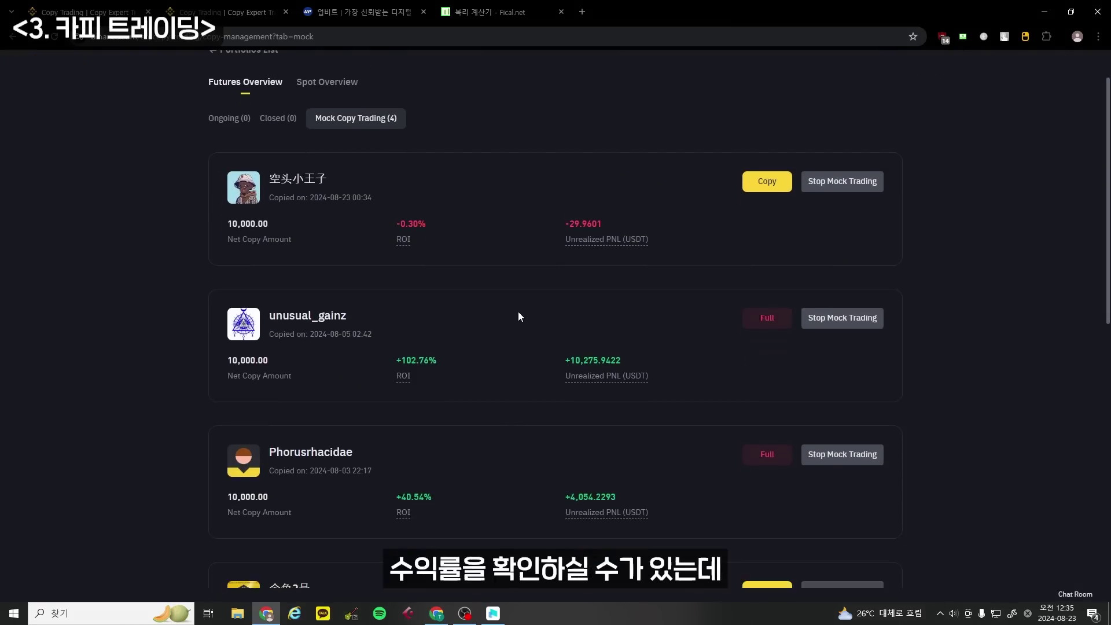
scroll(519, 315, down, 2)
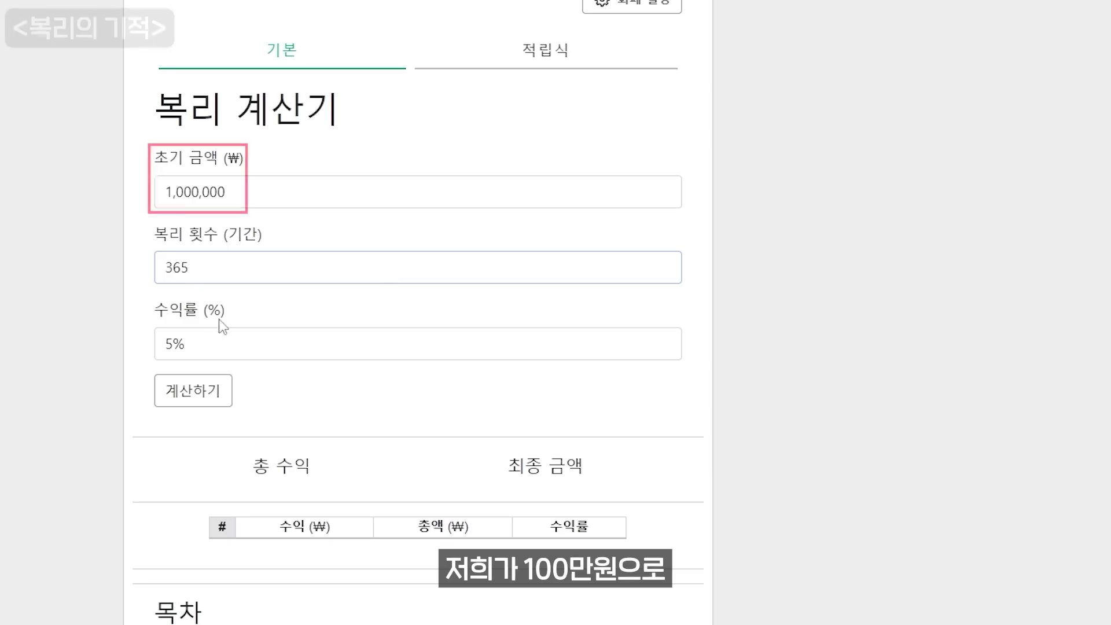
- Change the return rate to 2% and calculate, giving a final amount of ₩1,377,408,292
drag(219, 342, 129, 334)
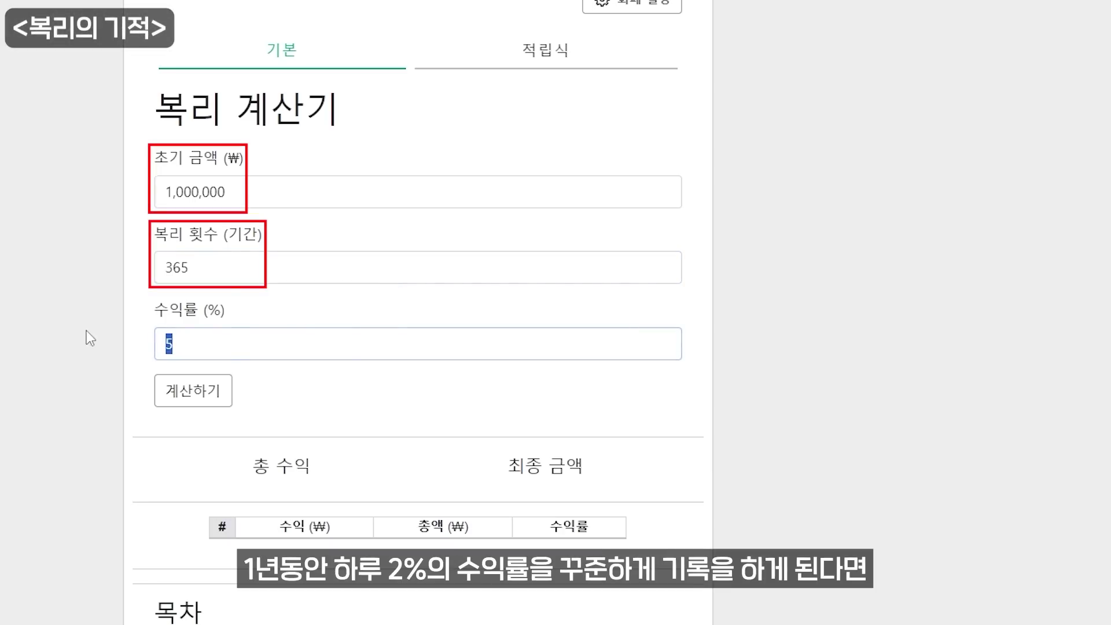
text(2)
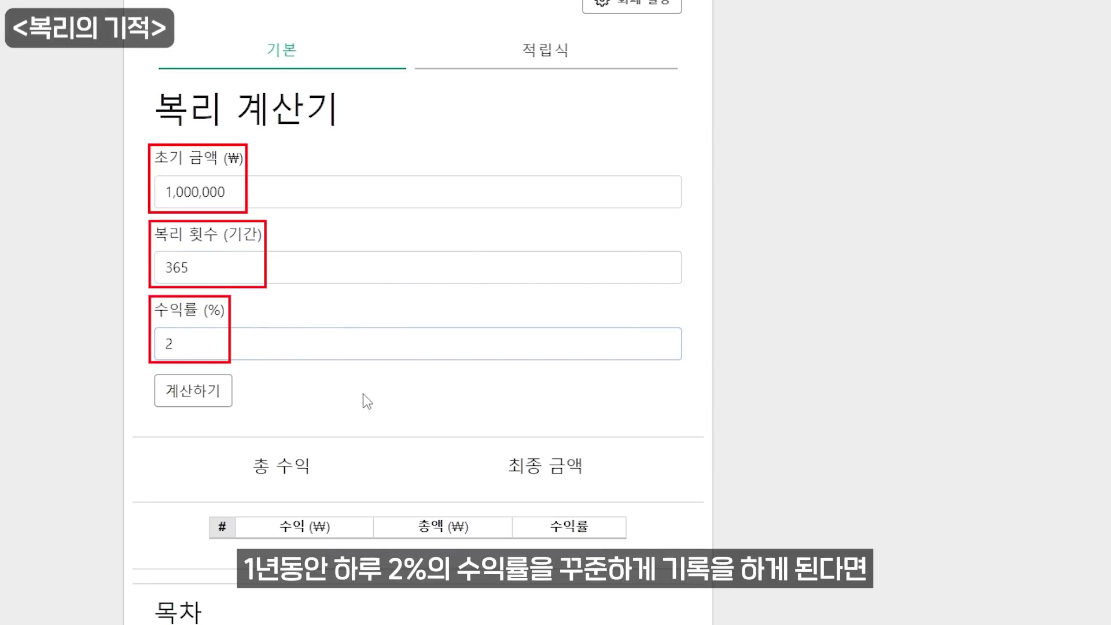
click(191, 391)
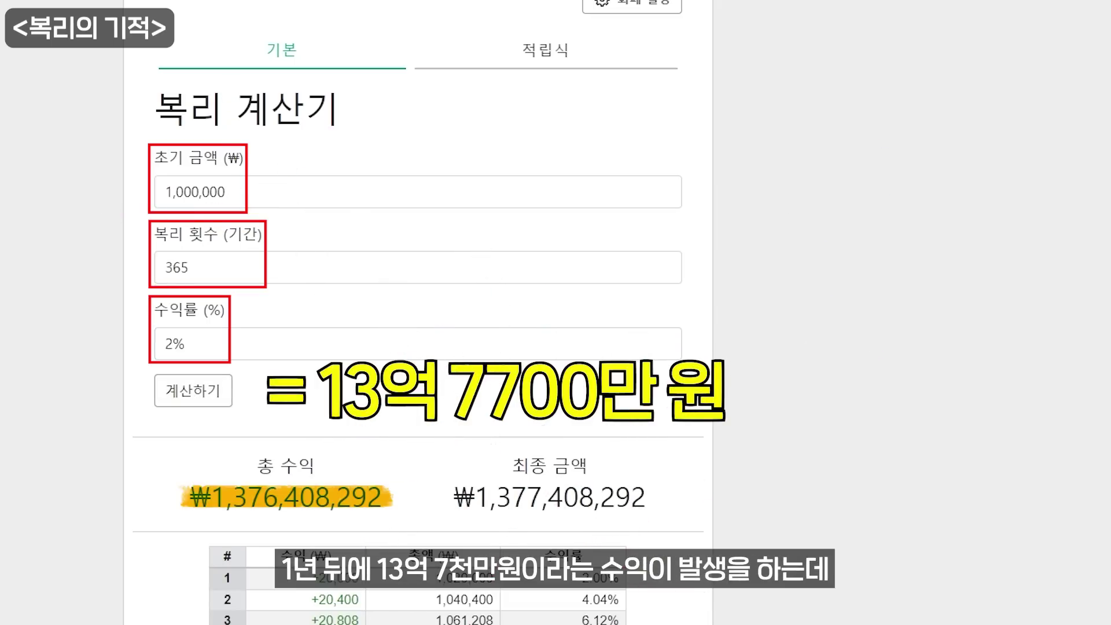